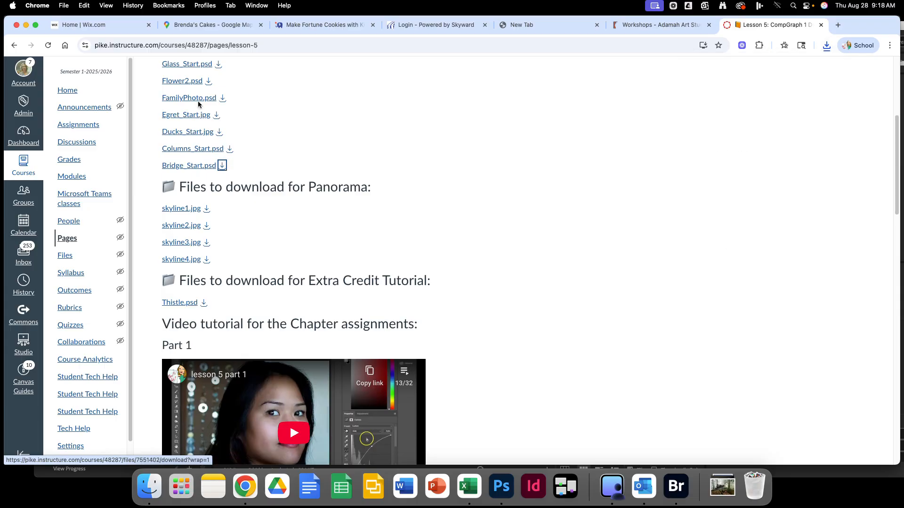
Download the tutorial files Columns_Start.psd, Ducks_Start.jpg, Glass_Start.psd, Flower2.psd and FamilyPhoto.psd from the Lesson 5 page
left_click(229, 149)
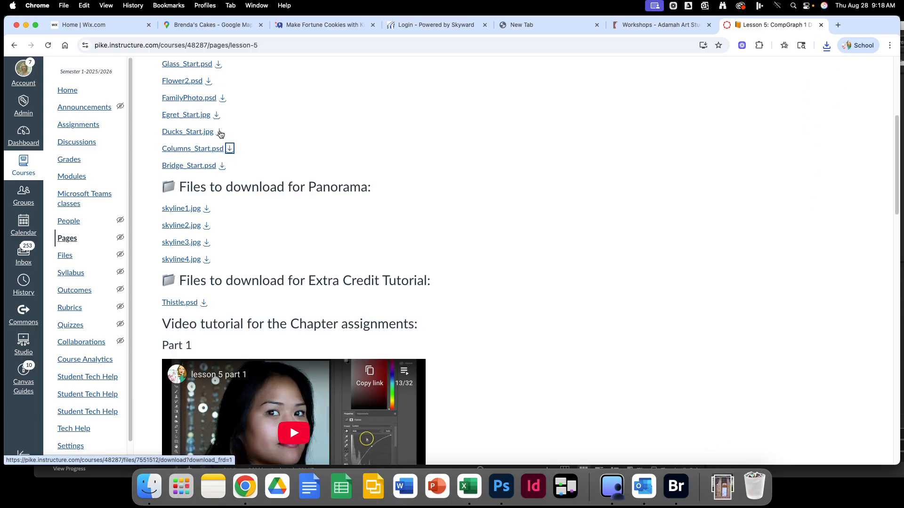
left_click(219, 132)
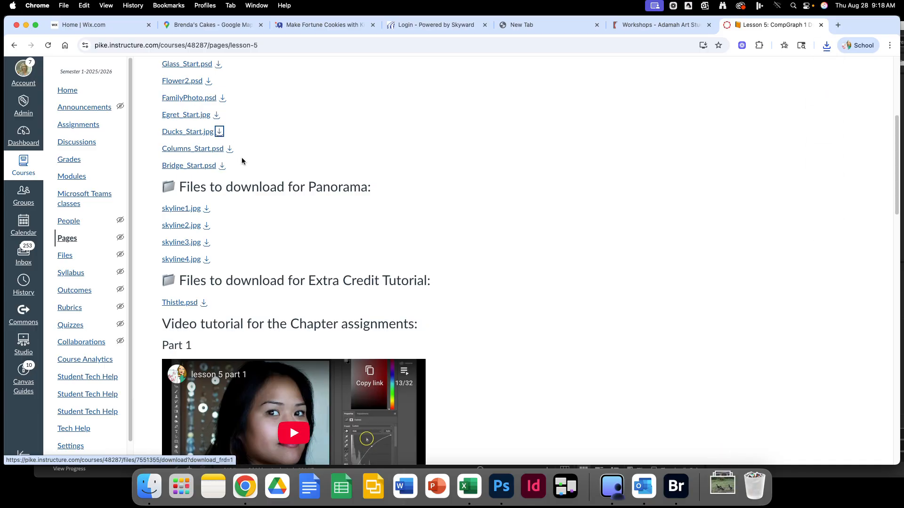
scroll(228, 140, "up", 3)
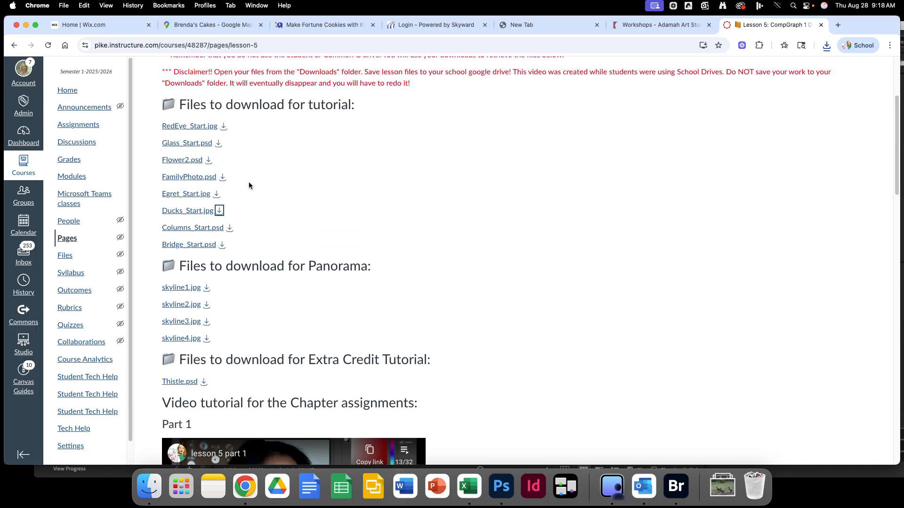
left_click(218, 144)
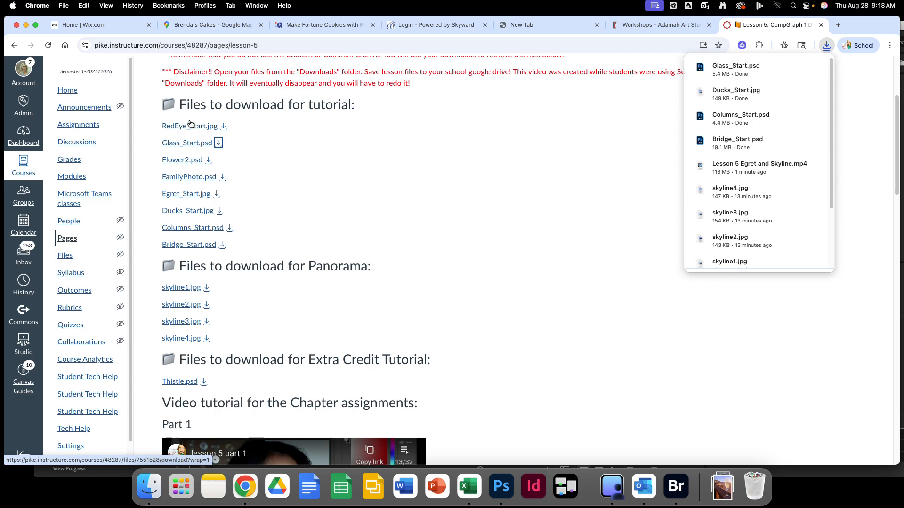
left_click(208, 160)
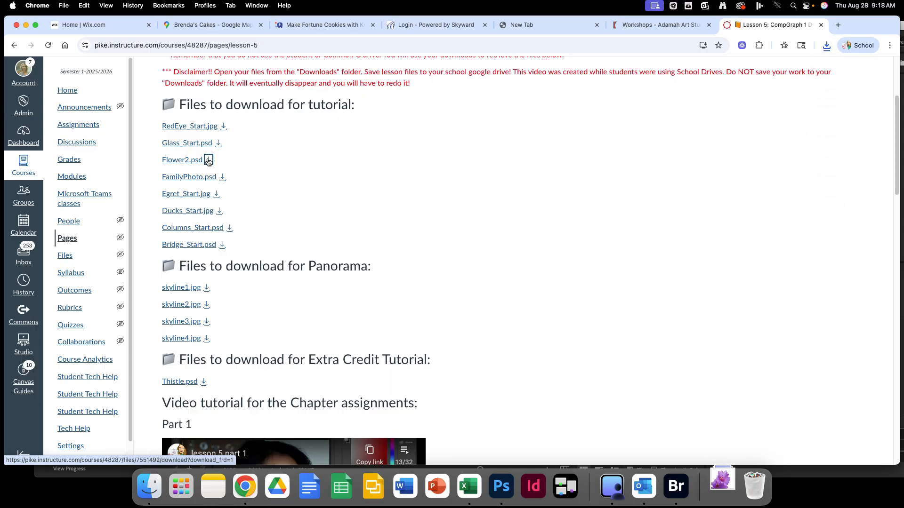
left_click(223, 177)
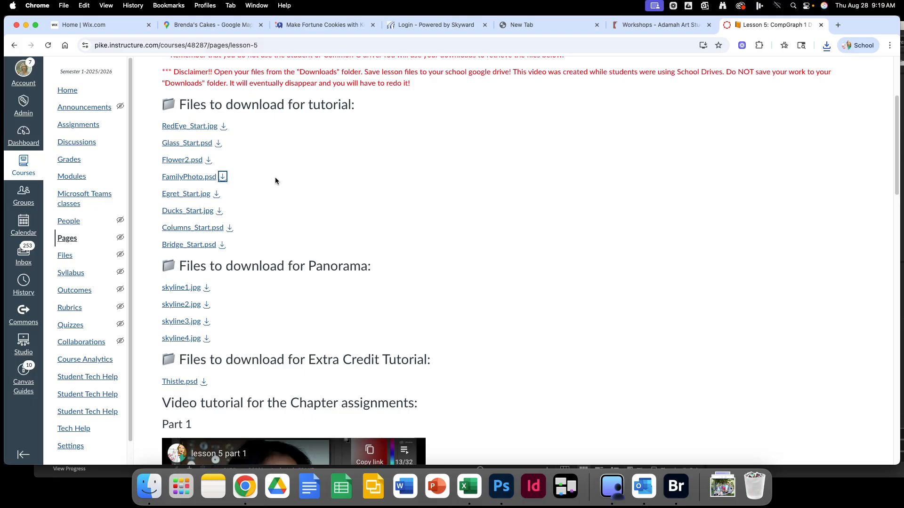
Switch to Photoshop and browse for files in Adobe Bridge
left_click(496, 497)
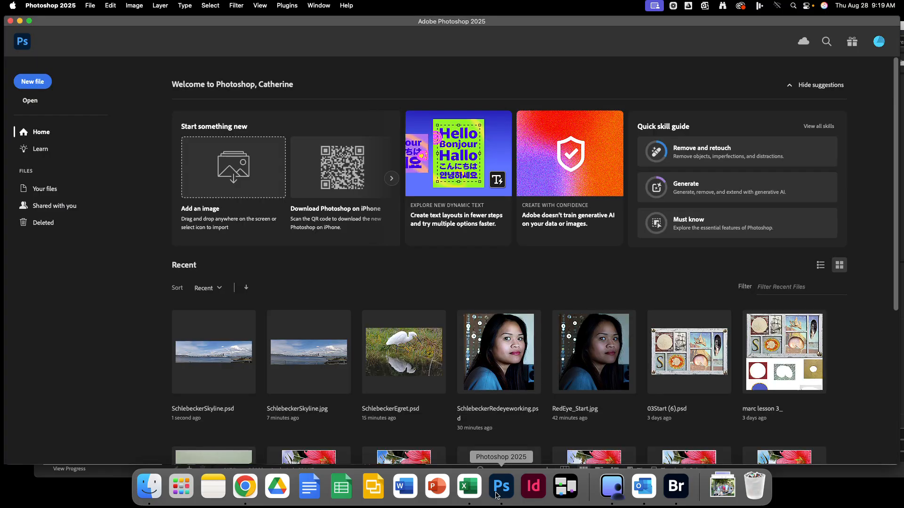
left_click(63, 6)
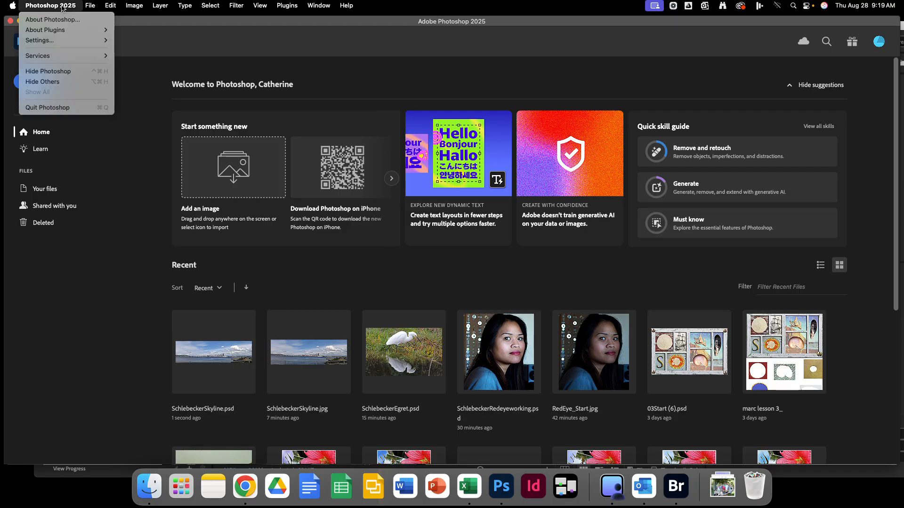
left_click(90, 6)
left_click(91, 7)
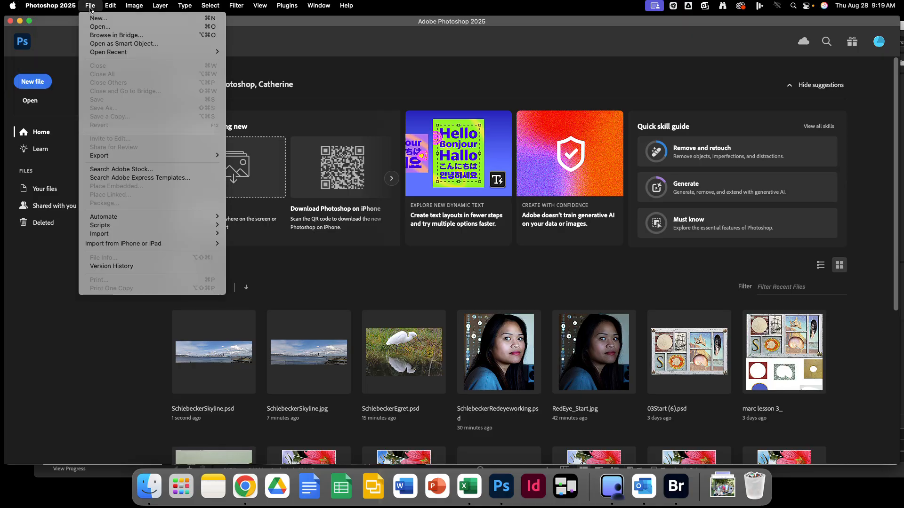
left_click(104, 35)
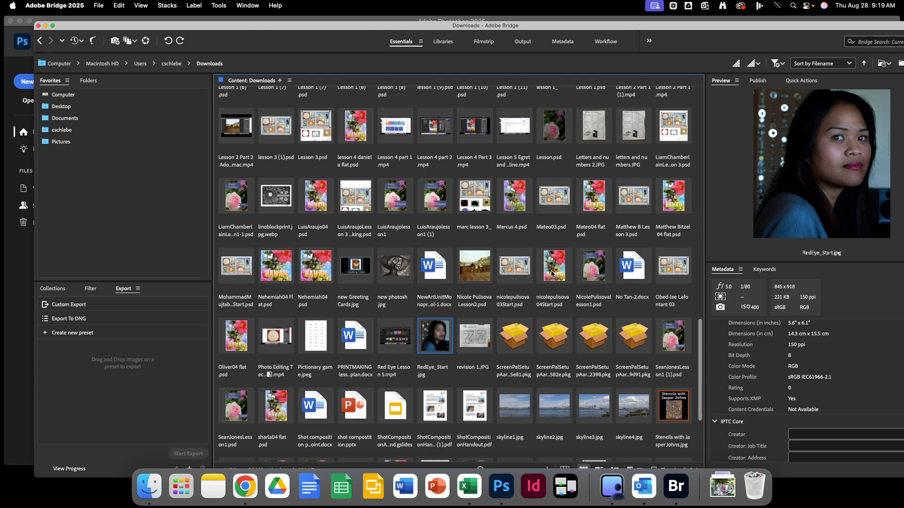
Look in the Documents folder and return to Downloads through the home folder
scroll(552, 274, "down", 3)
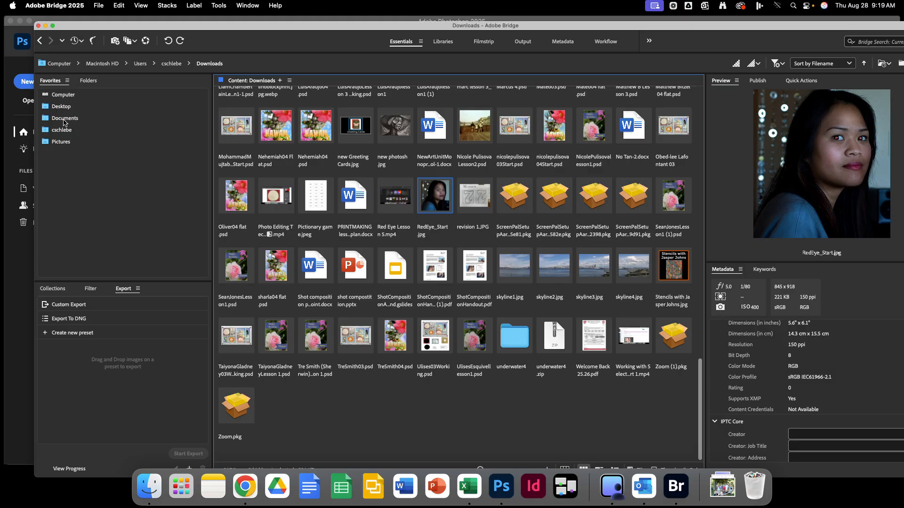
left_click(60, 119)
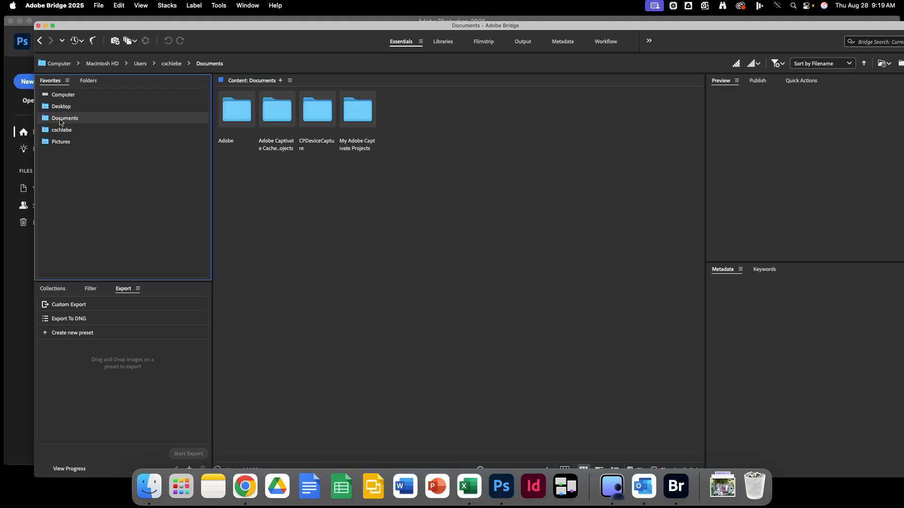
left_click(60, 132)
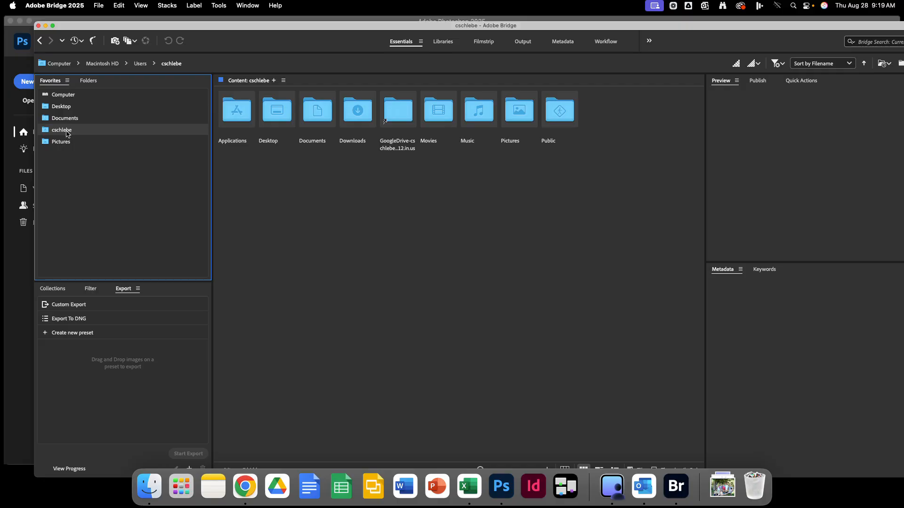
double_click(354, 121)
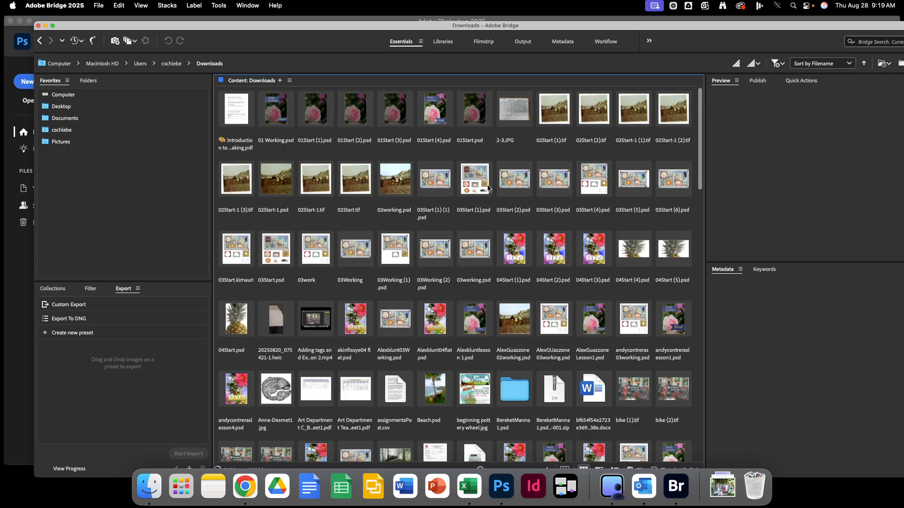
Find Columns_Start.psd in the Downloads folder and open it in Photoshop
scroll(488, 189, "down", 3)
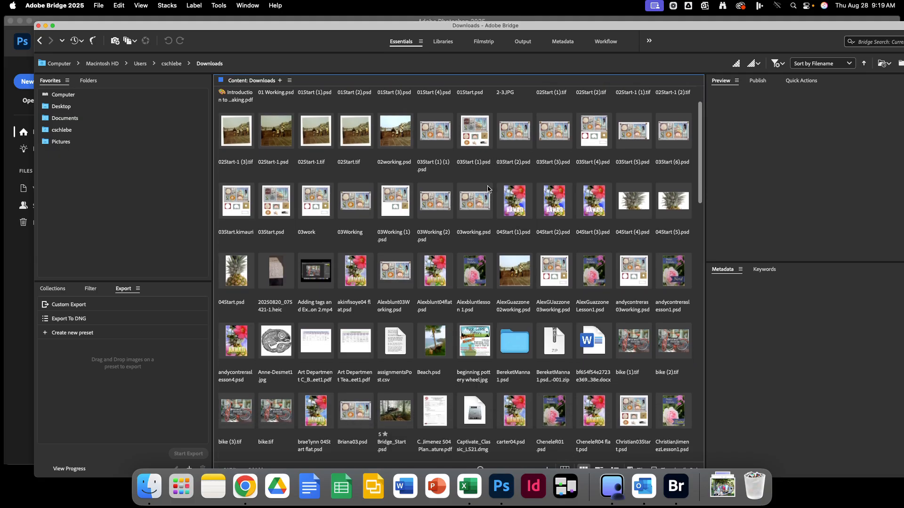
scroll(488, 189, "down", 10)
scroll(488, 189, "down", 20)
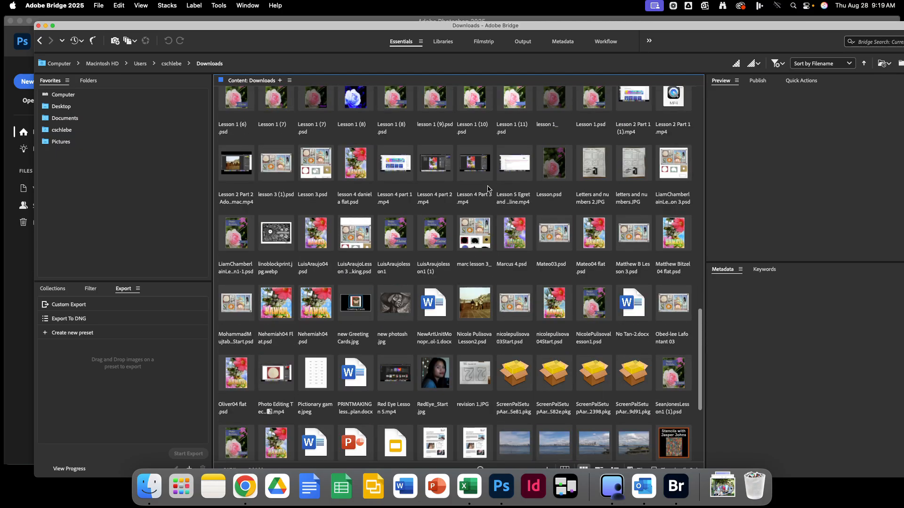
scroll(488, 189, "down", 8)
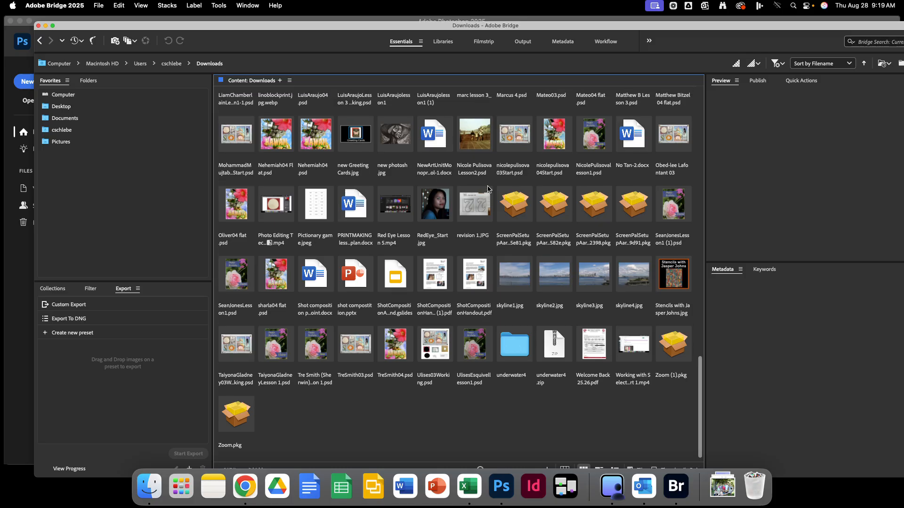
scroll(488, 188, "up", 4)
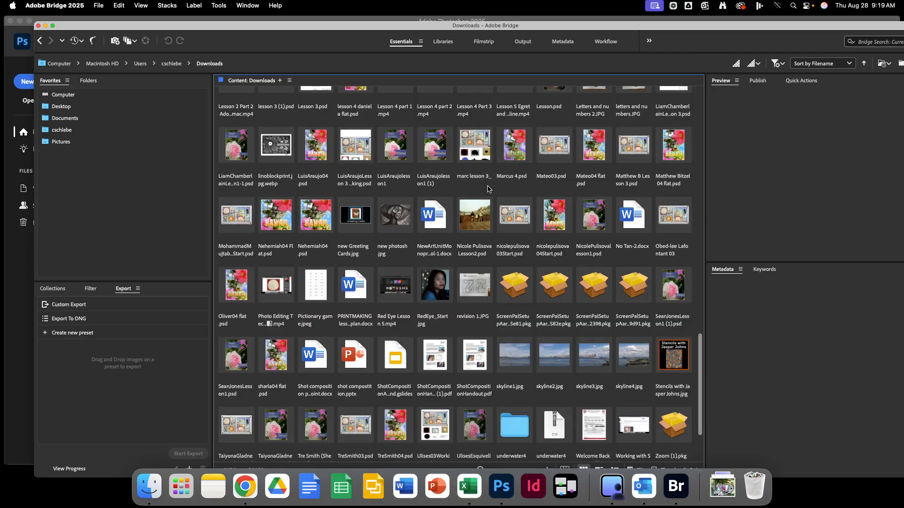
scroll(488, 188, "up", 4)
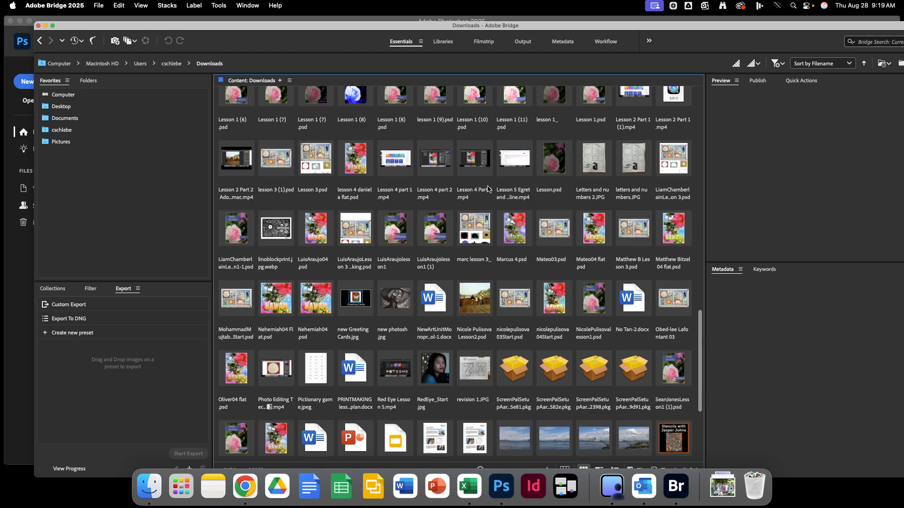
scroll(488, 188, "up", 3)
scroll(488, 189, "up", 10)
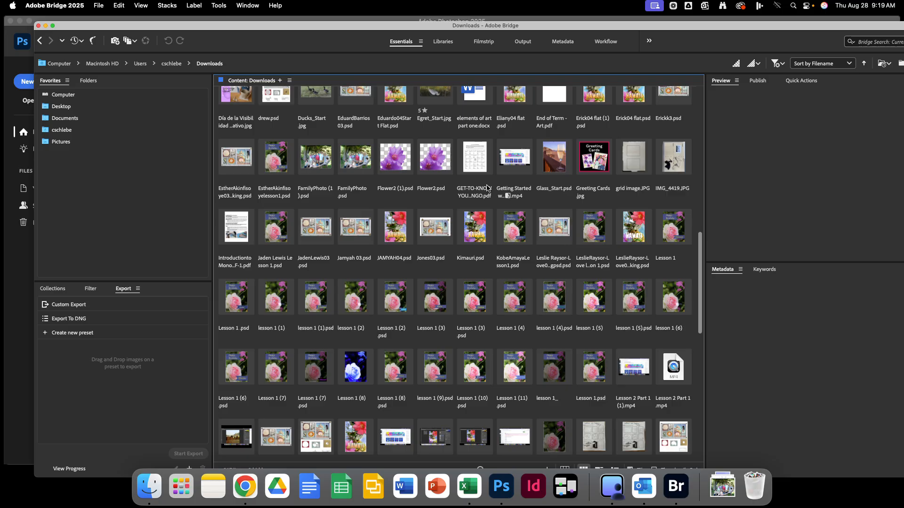
scroll(488, 188, "up", 2)
scroll(487, 189, "up", 2)
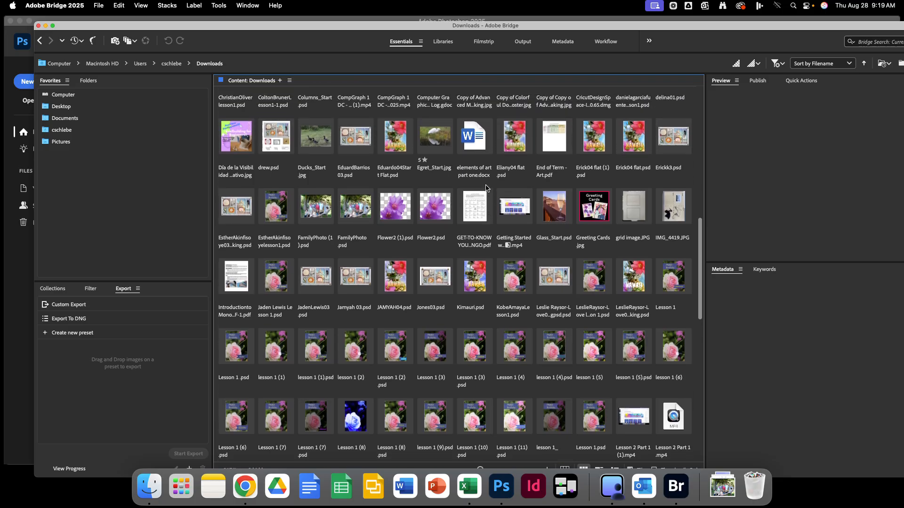
scroll(486, 188, "up", 4)
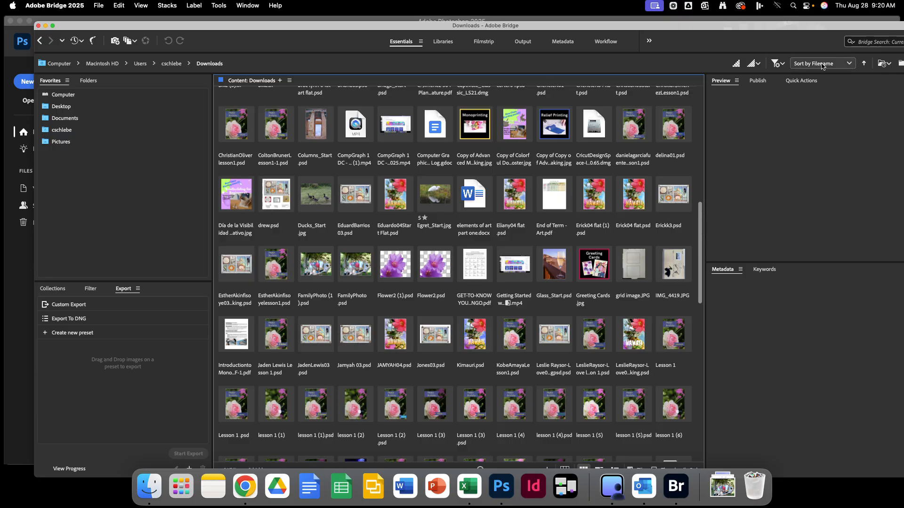
double_click(317, 133)
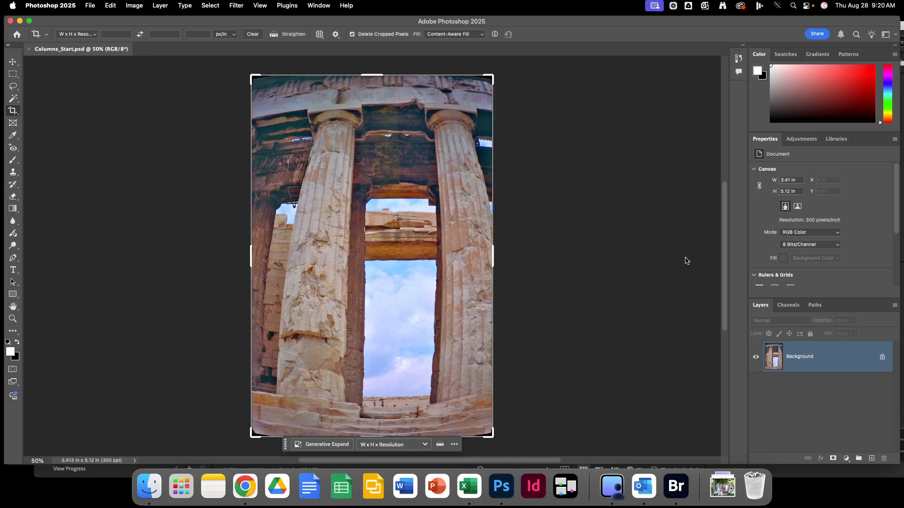
Start a Save As of the columns photo and choose the book lessons folder within the computer graphics teaching folder in Google Drive's My Drive
left_click(94, 6)
left_click(112, 110)
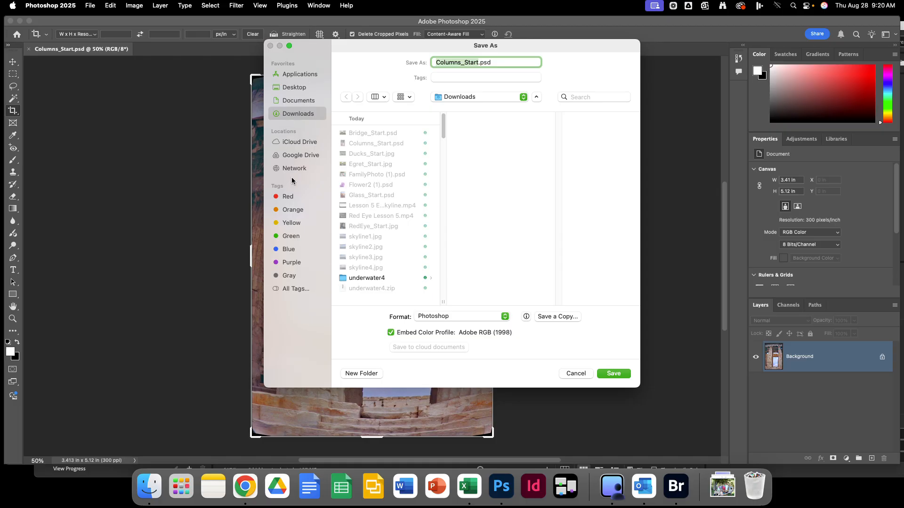
left_click(296, 156)
left_click(356, 135)
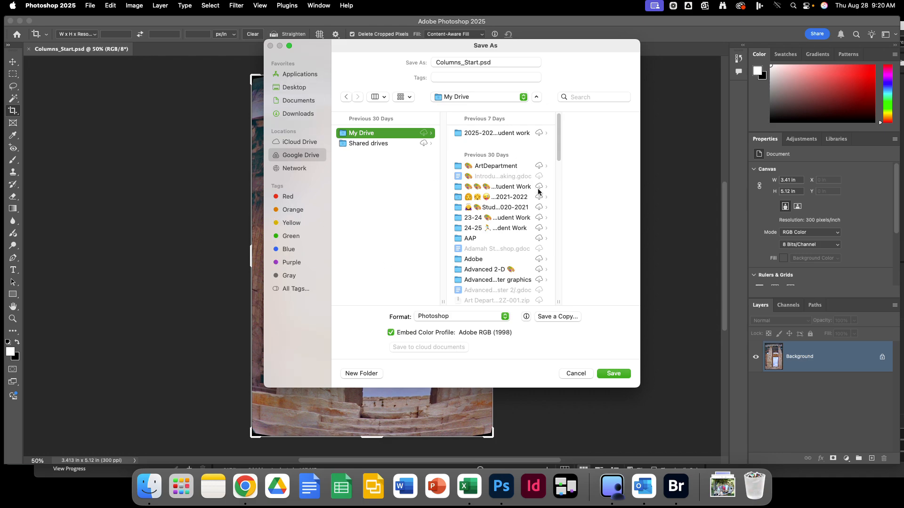
scroll(502, 244, "down", 4)
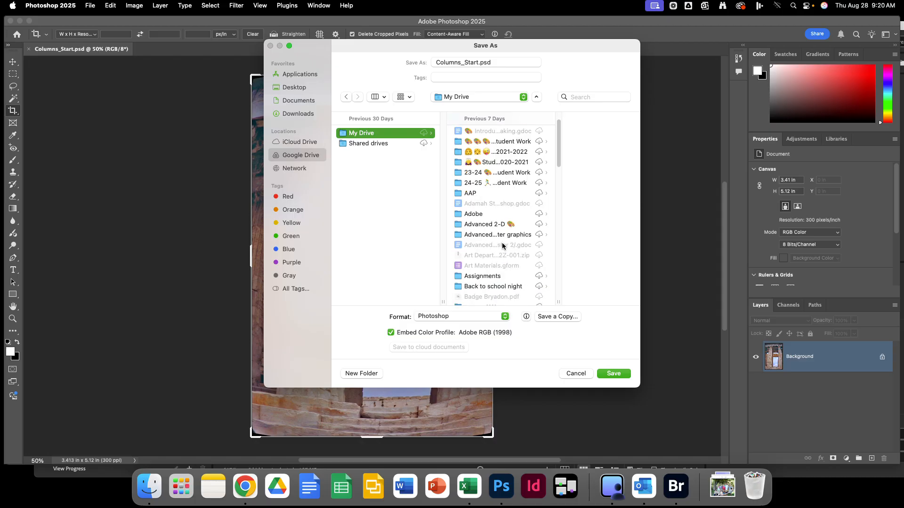
scroll(502, 245, "down", 10)
left_click(498, 229)
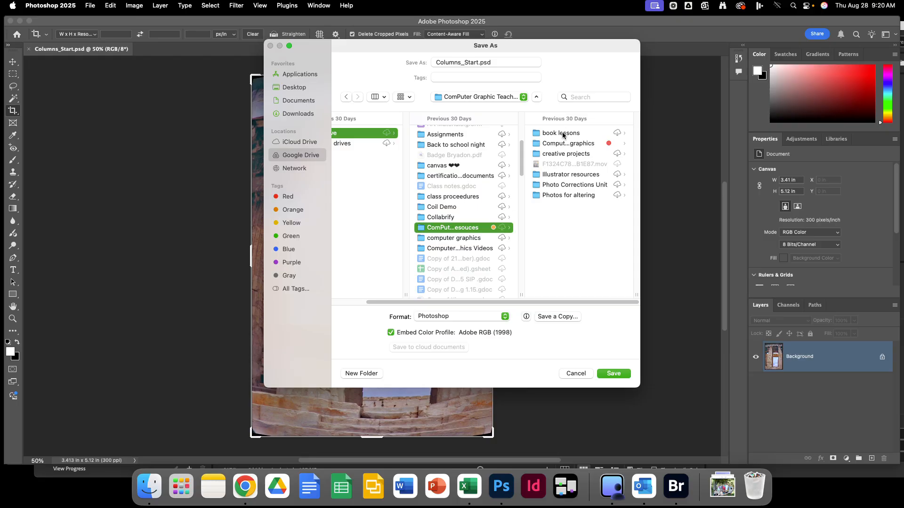
left_click(563, 134)
Save the photo in Photoshop Book lessons, Lesson 5, named with the author's surname followed by Columns
left_click(501, 61)
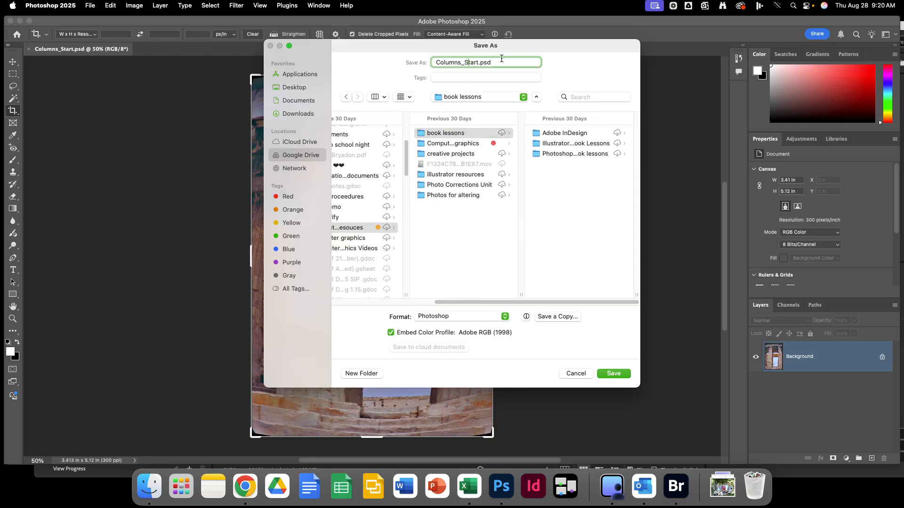
key("super+a")
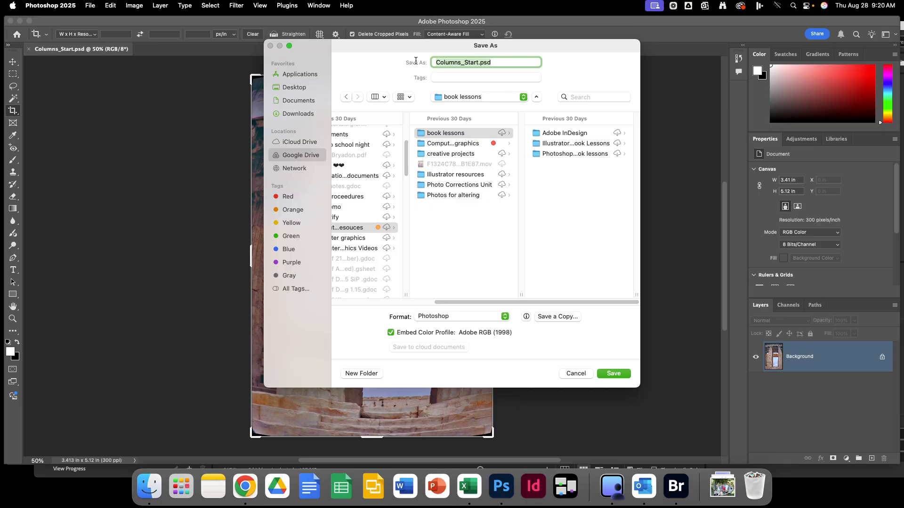
type("Schlebeck")
left_click(553, 153)
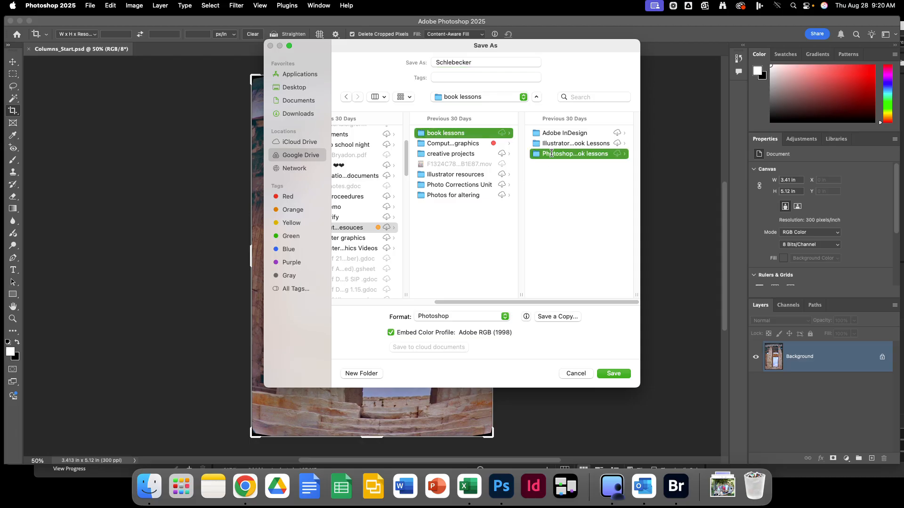
left_click(464, 60)
left_click(541, 134)
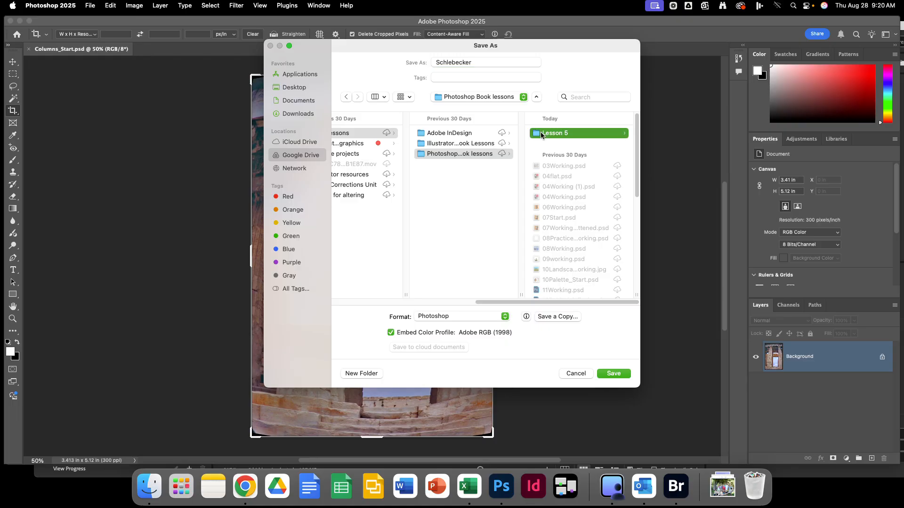
left_click(477, 63)
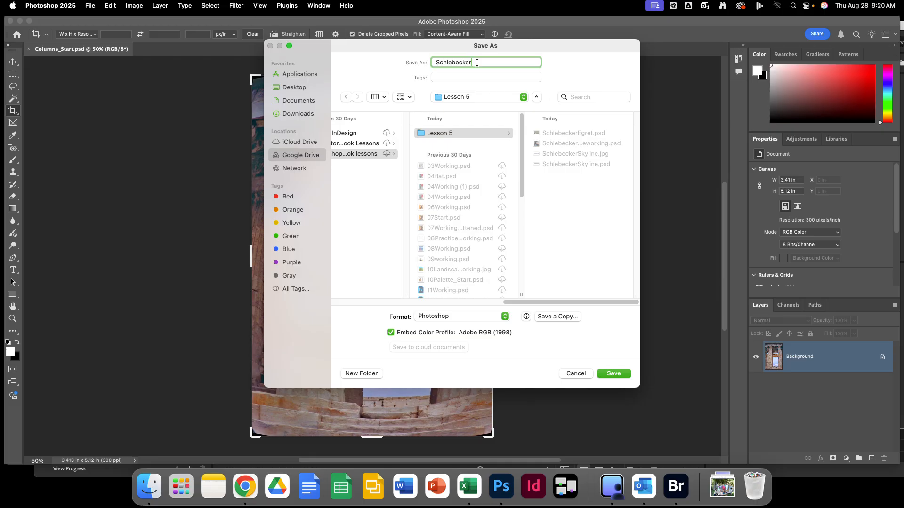
type("Columns")
left_click(602, 374)
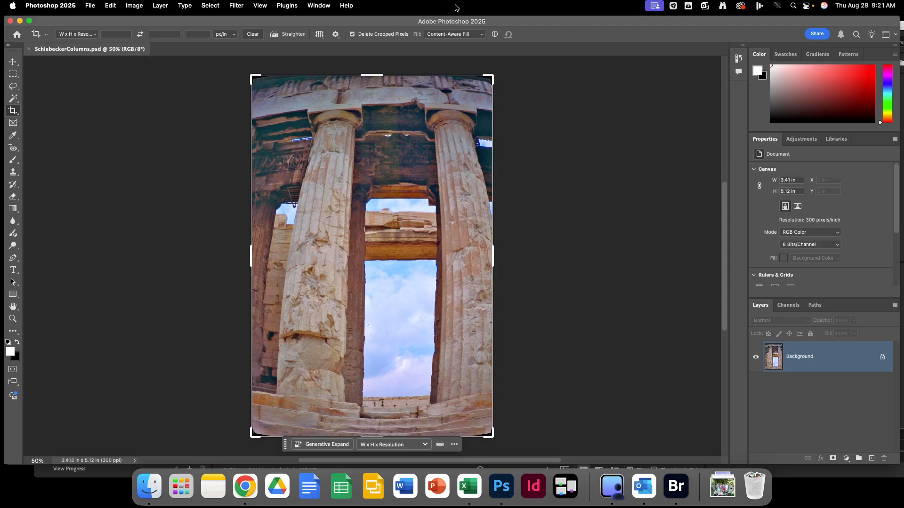
Open the Lens Correction filter on the columns photo and show the alignment grid
left_click(232, 7)
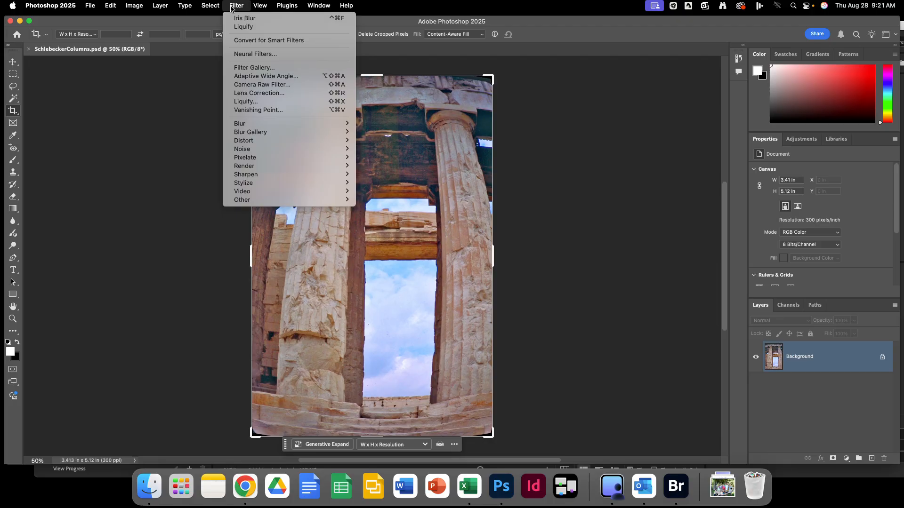
left_click(244, 94)
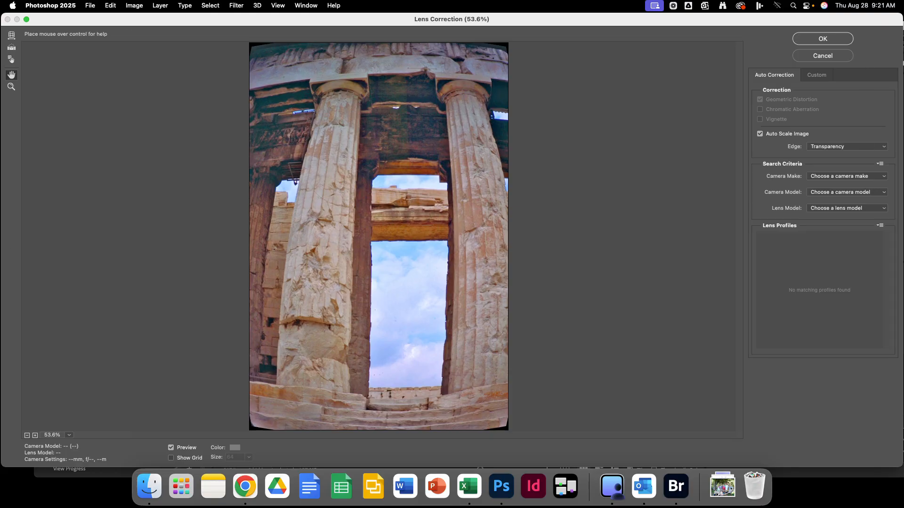
left_click(223, 315)
left_click(171, 459)
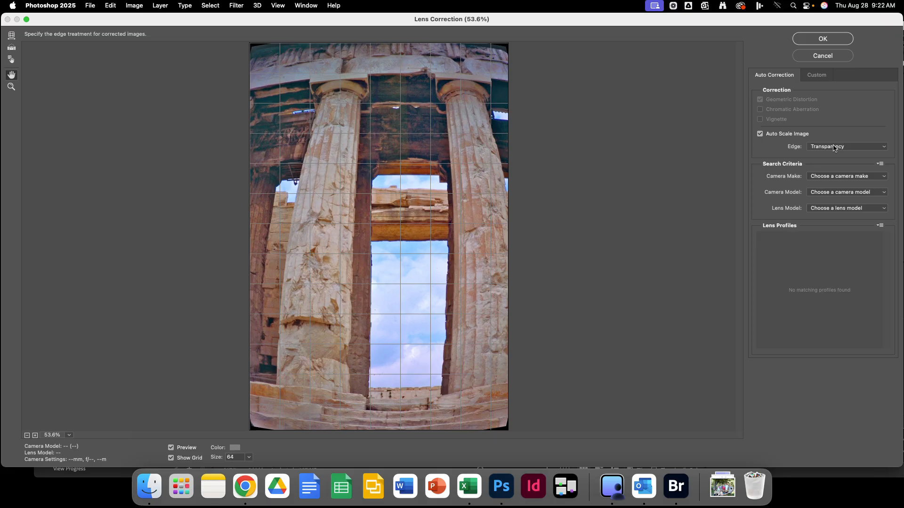
Set the custom Remove Distortion value to +52.00 and apply the lens correction to the columns photo
left_click(818, 76)
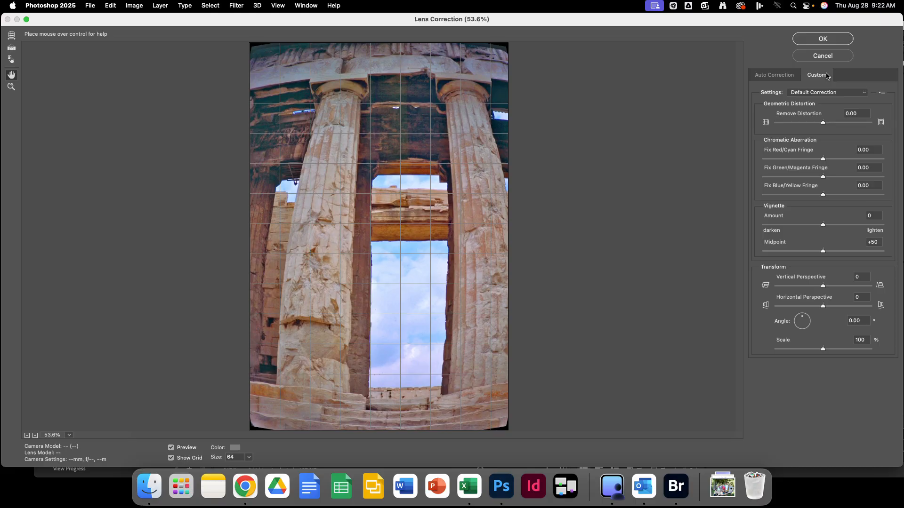
left_click_drag(823, 123, 849, 130)
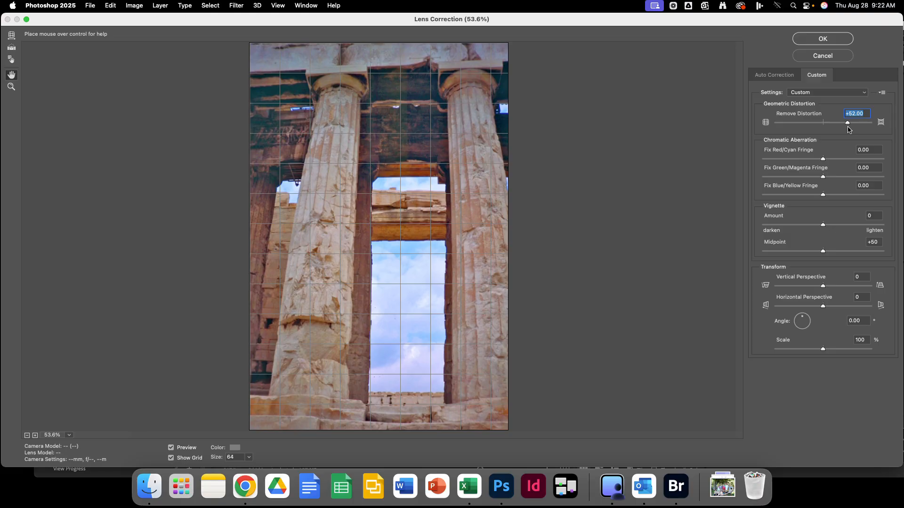
left_click(824, 40)
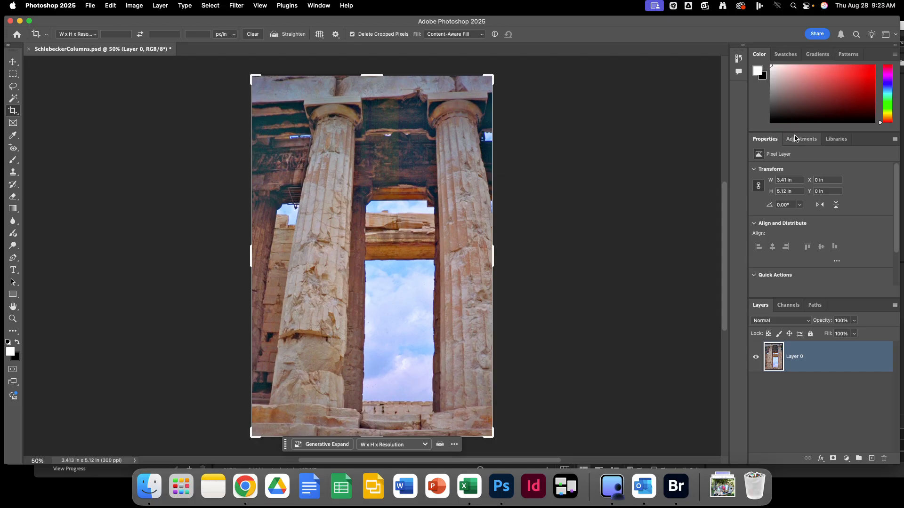
Undo and redo the lens correction to compare the columns photo before and after
mouse_move(795, 138)
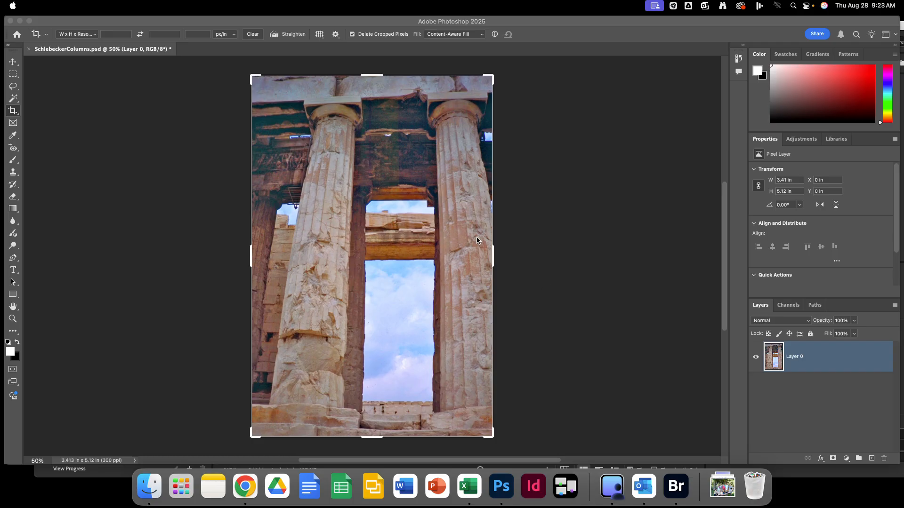
left_click(116, 7)
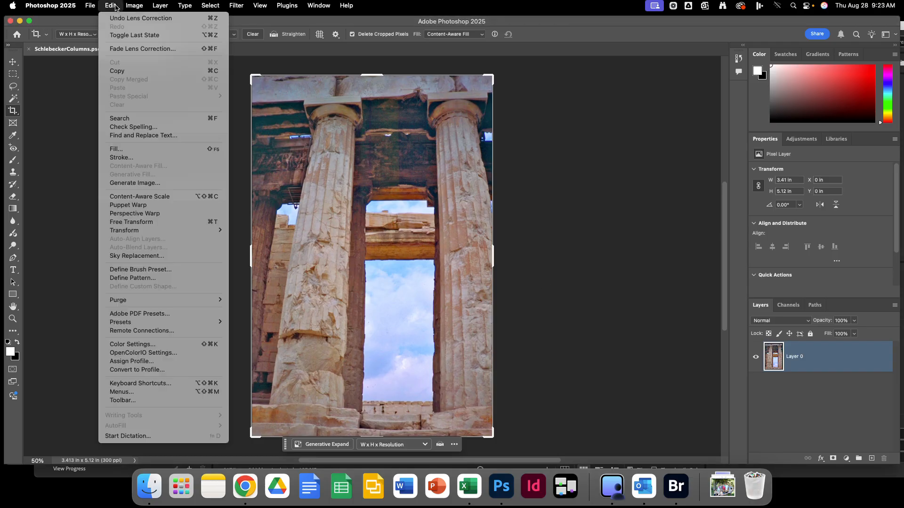
left_click(117, 20)
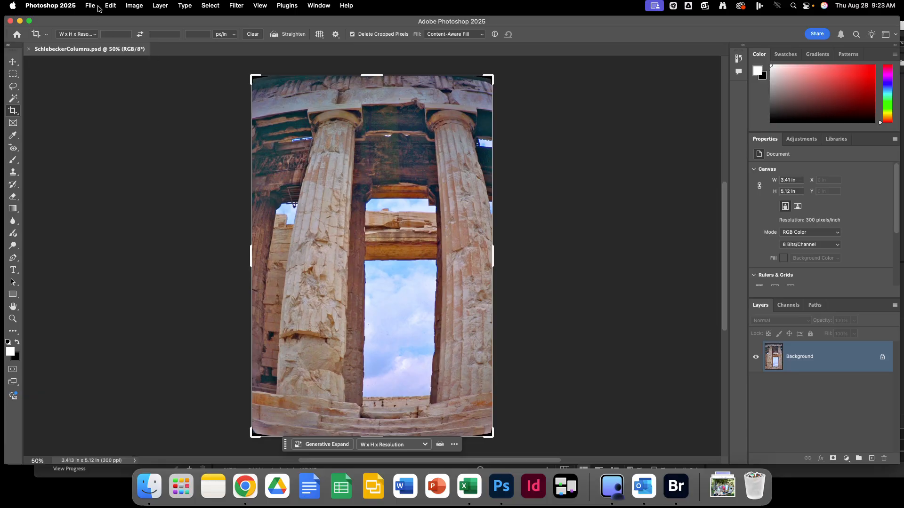
left_click(112, 6)
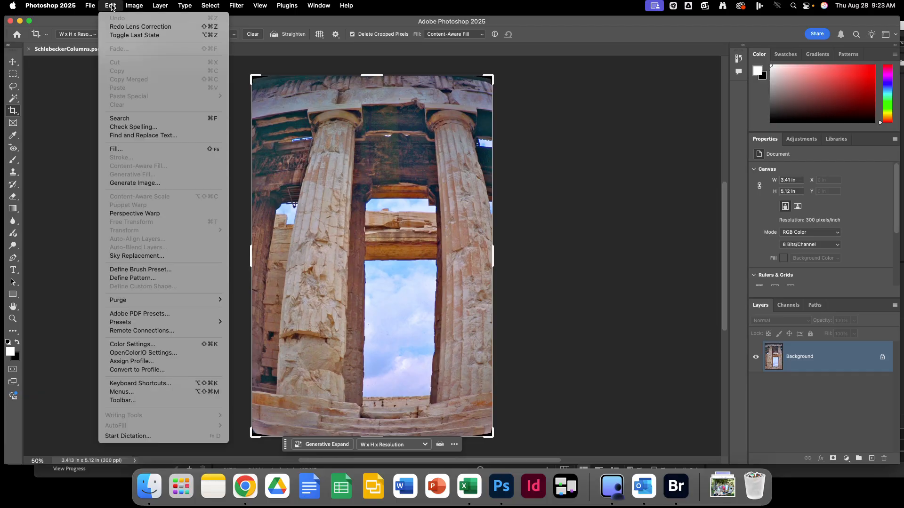
left_click(118, 27)
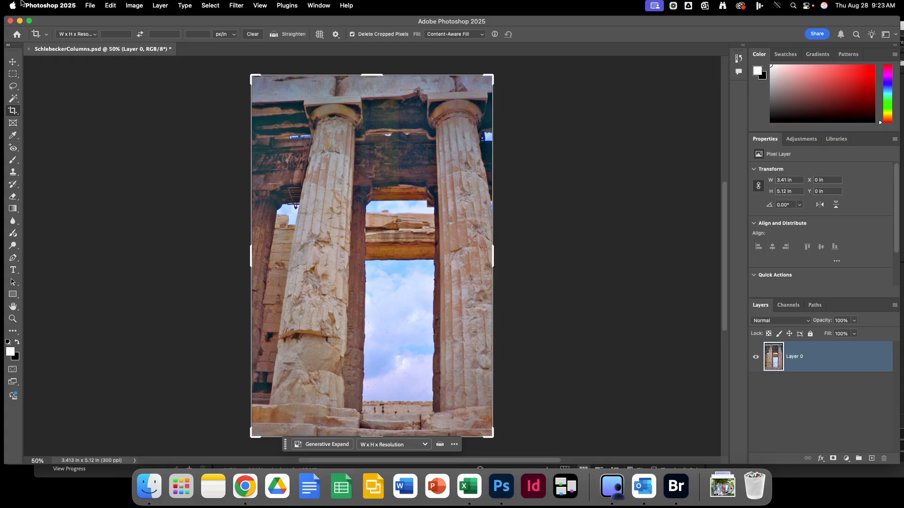
Save the corrected columns photo with Maximize Compatibility enabled and close the document
left_click(91, 6)
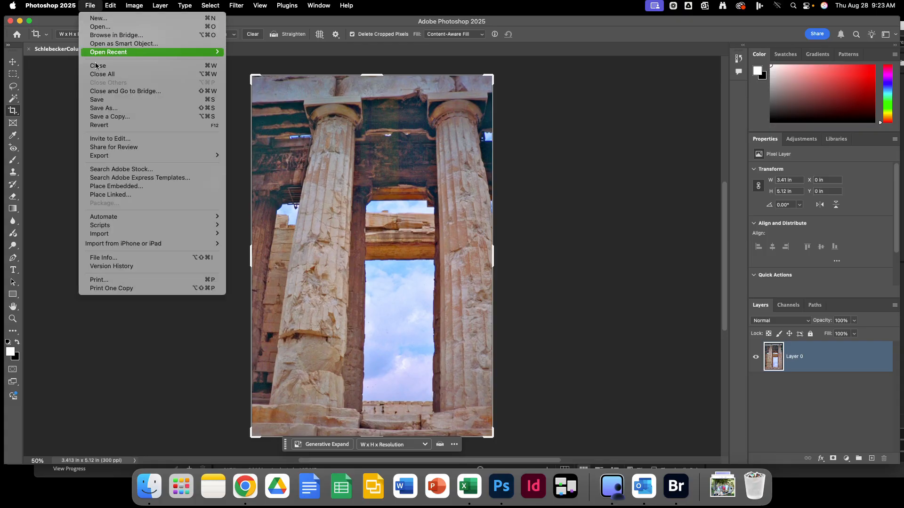
left_click(99, 101)
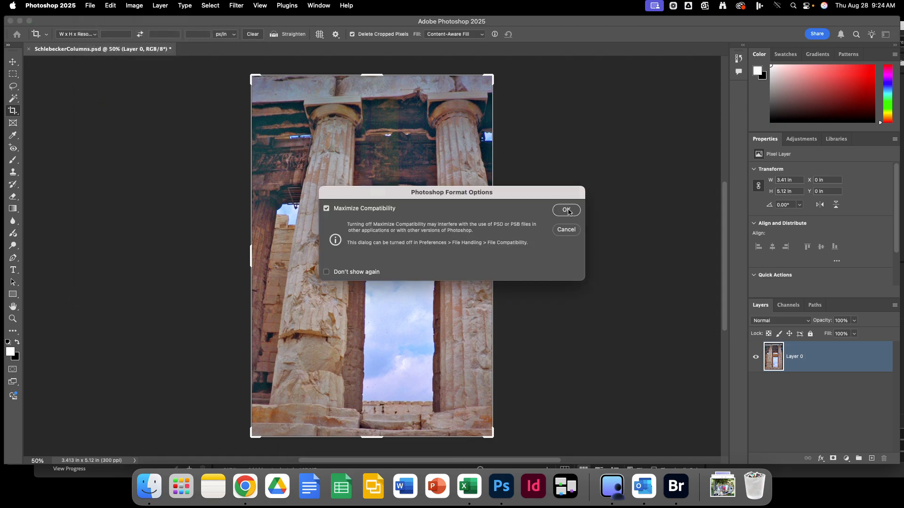
left_click(568, 210)
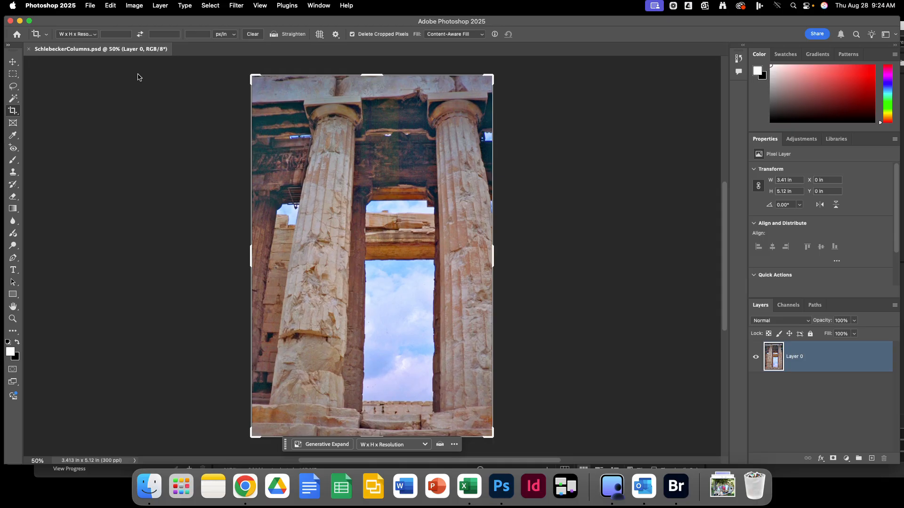
left_click(27, 49)
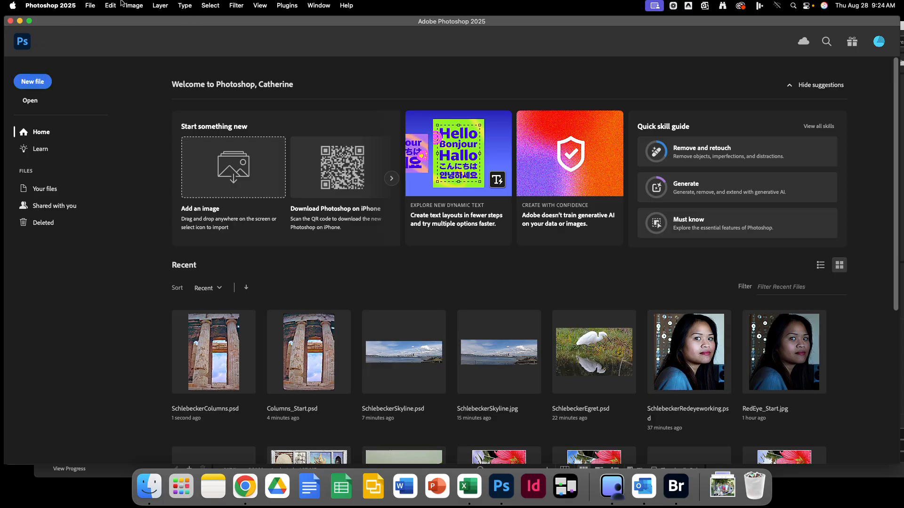
Switch to Adobe Bridge and open the Downloads folder through the home folder
left_click(91, 7)
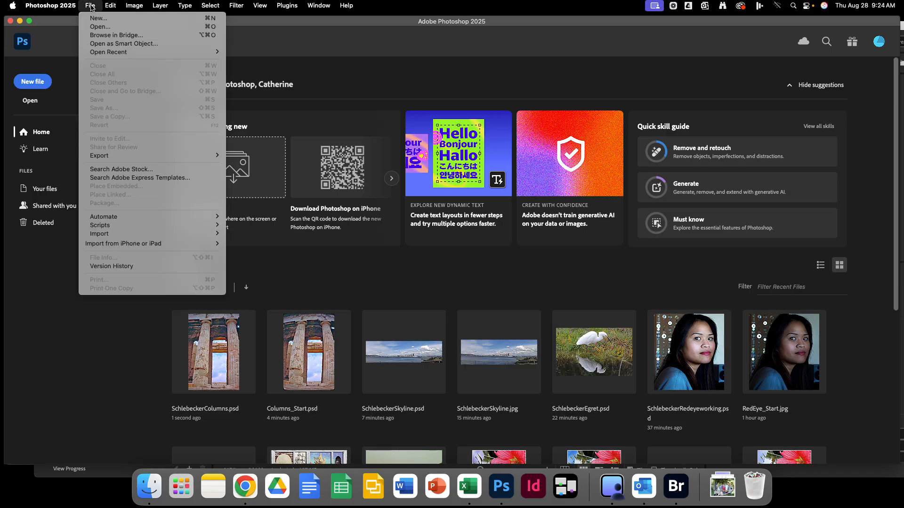
left_click(107, 36)
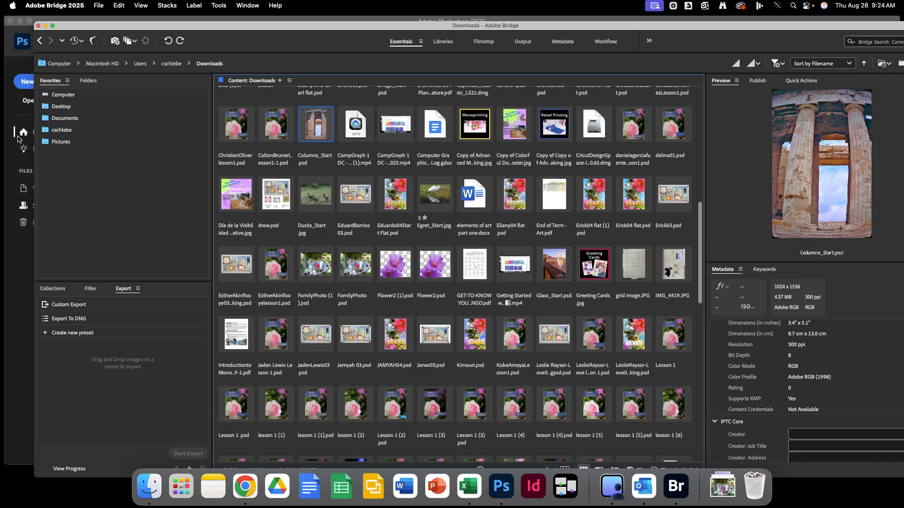
left_click(60, 131)
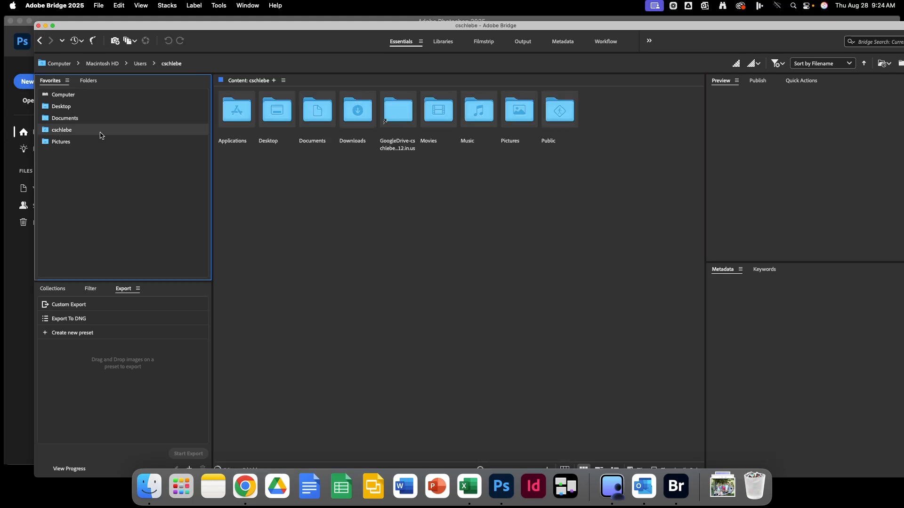
double_click(357, 113)
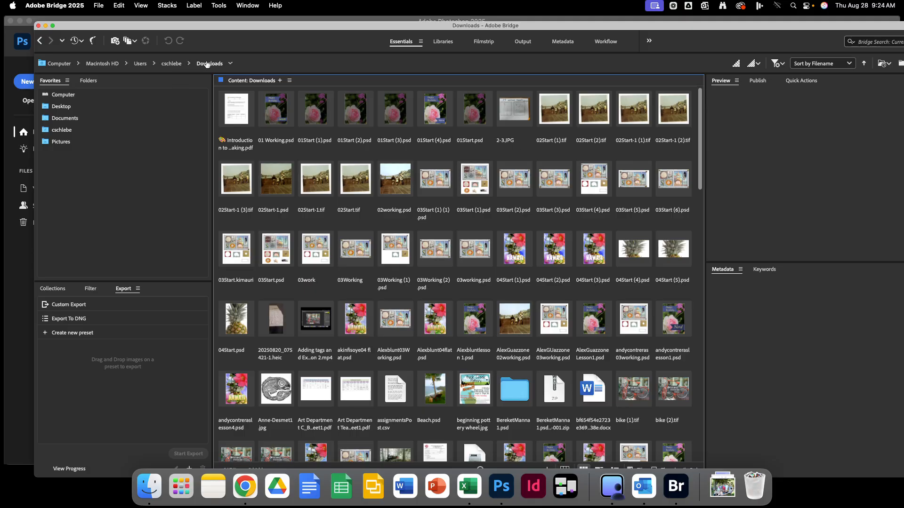
Look through the Downloads folder's thumbnails for the next lesson file
scroll(415, 186, "down", 2)
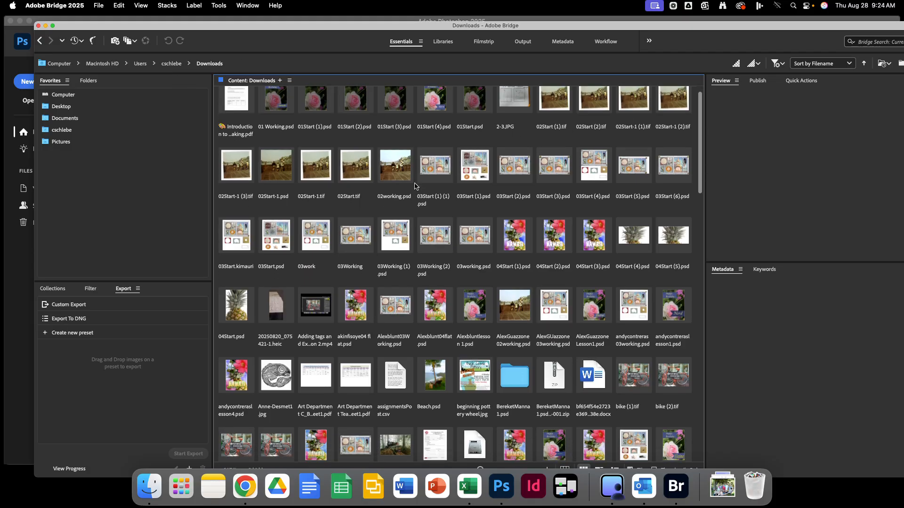
scroll(414, 186, "down", 5)
scroll(415, 186, "down", 8)
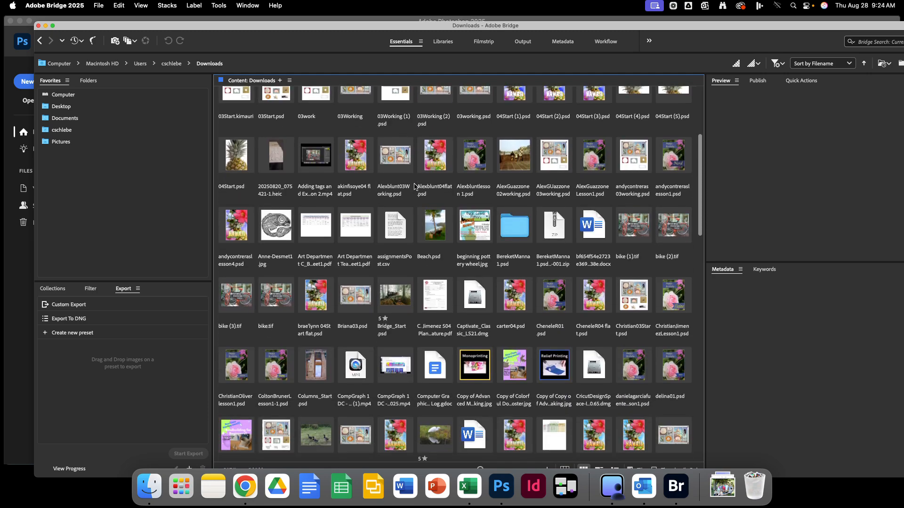
scroll(415, 186, "down", 4)
scroll(414, 186, "down", 13)
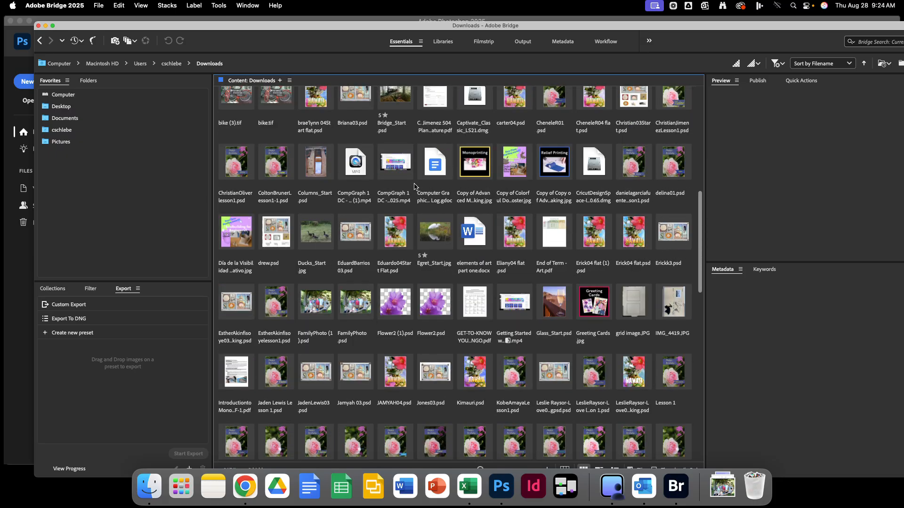
scroll(414, 186, "down", 10)
scroll(415, 186, "down", 20)
scroll(414, 186, "down", 18)
scroll(414, 186, "up", 20)
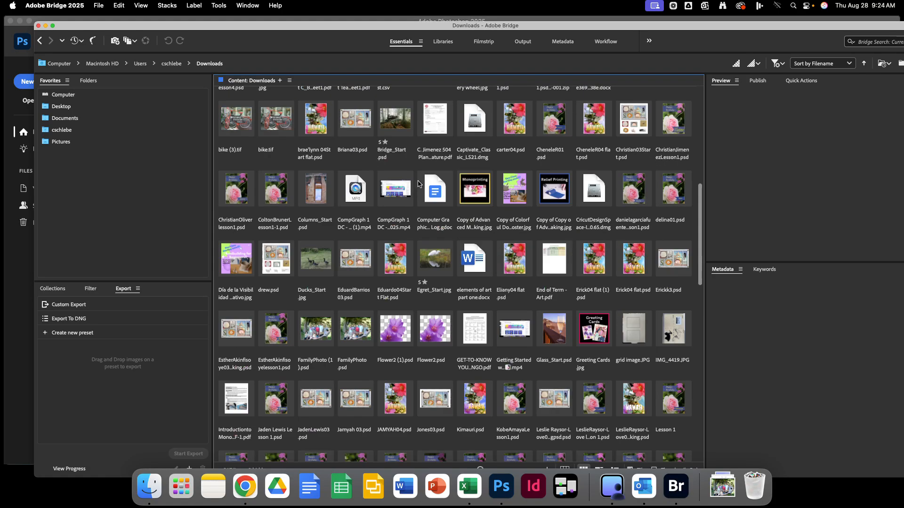
scroll(424, 157, "up", 20)
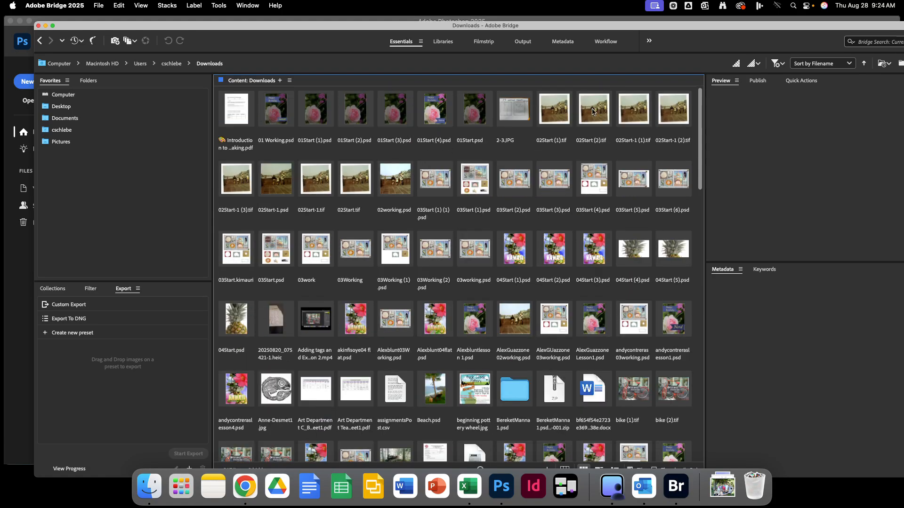
Sort the Downloads folder by date created and open Glass_Start.psd in Photoshop
left_click(850, 66)
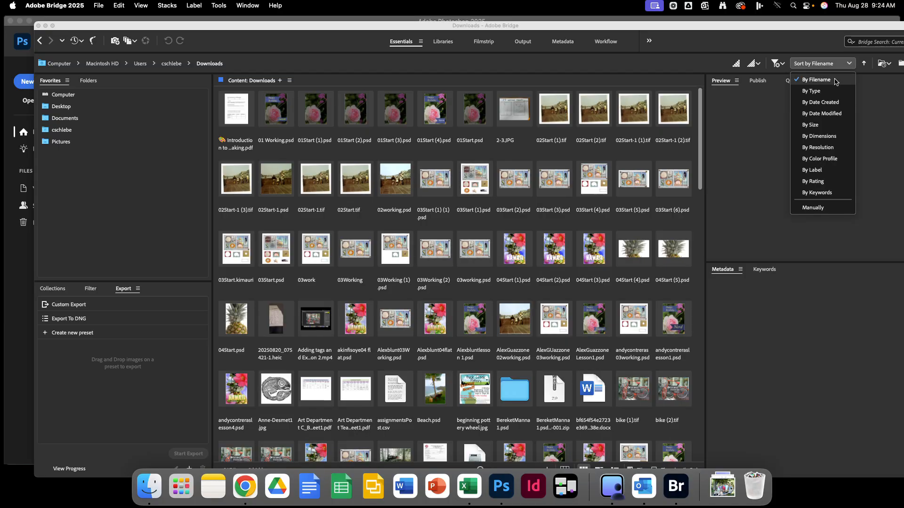
left_click(828, 105)
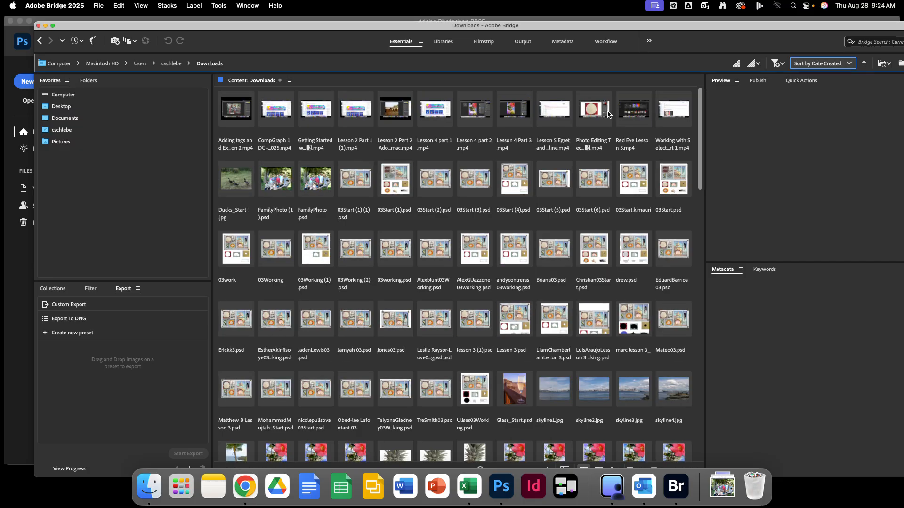
scroll(390, 181, "down", 15)
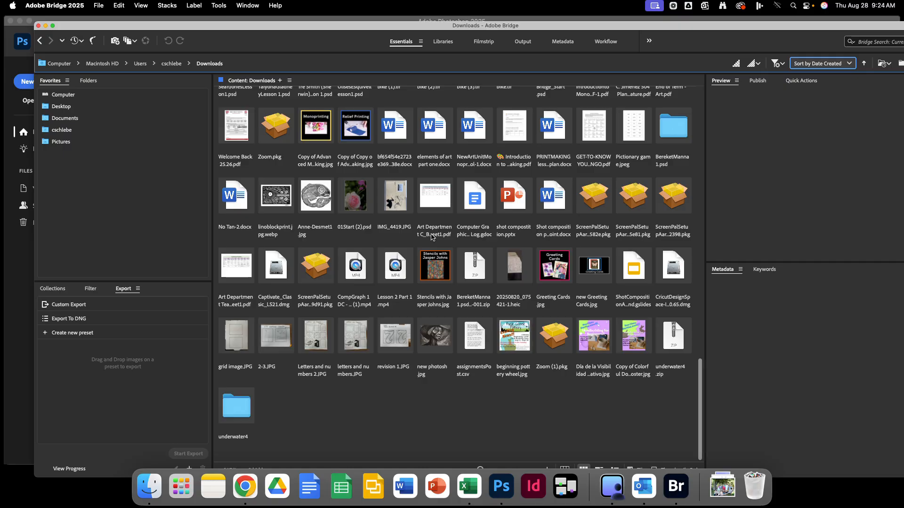
scroll(432, 237, "up", 10)
scroll(432, 237, "up", 4)
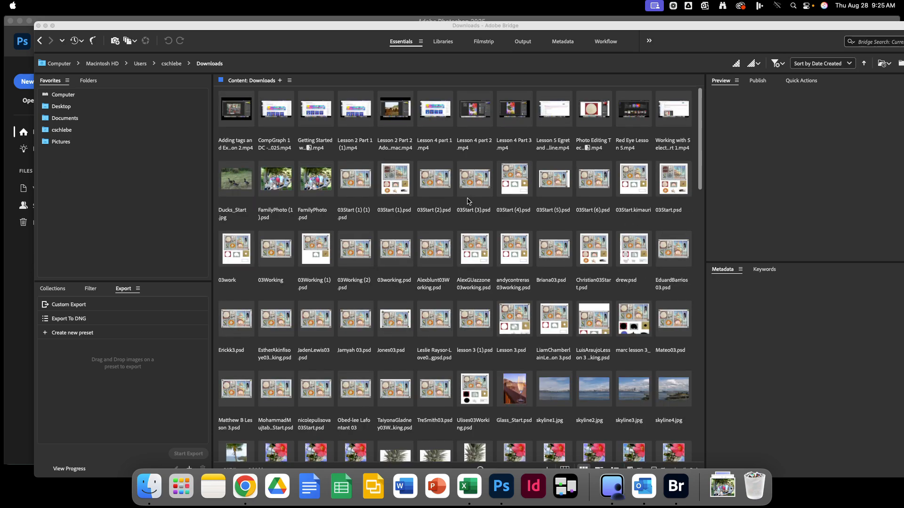
double_click(515, 389)
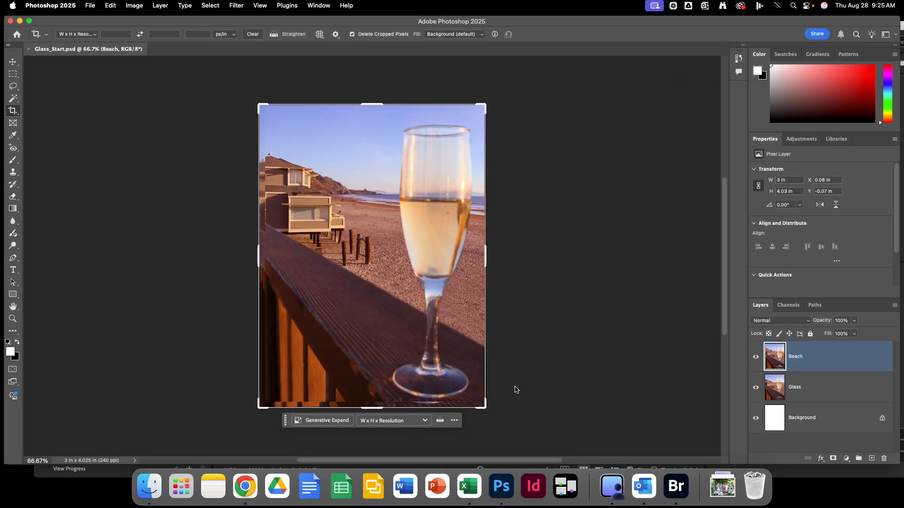
Start saving the glass photo under a new name in Google Drive's My Drive, going into book lessons and its Photoshop Book lessons folder
left_click(88, 6)
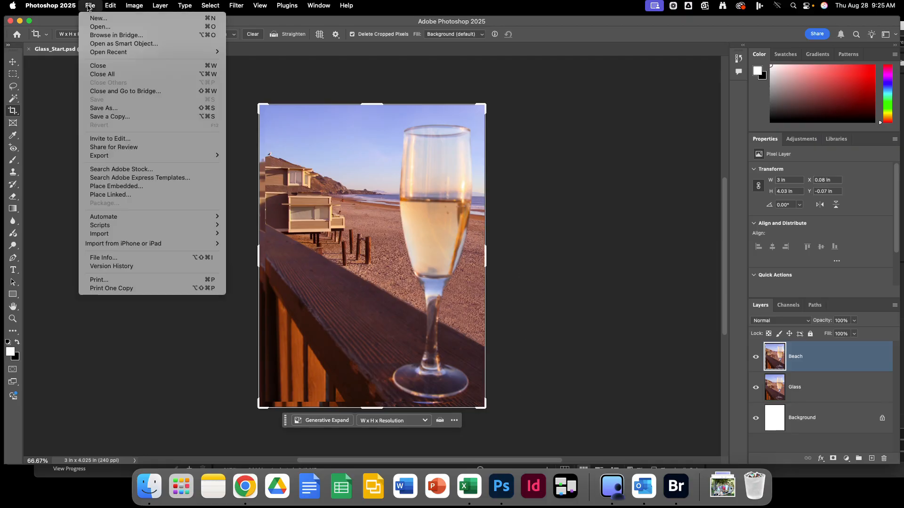
left_click(102, 108)
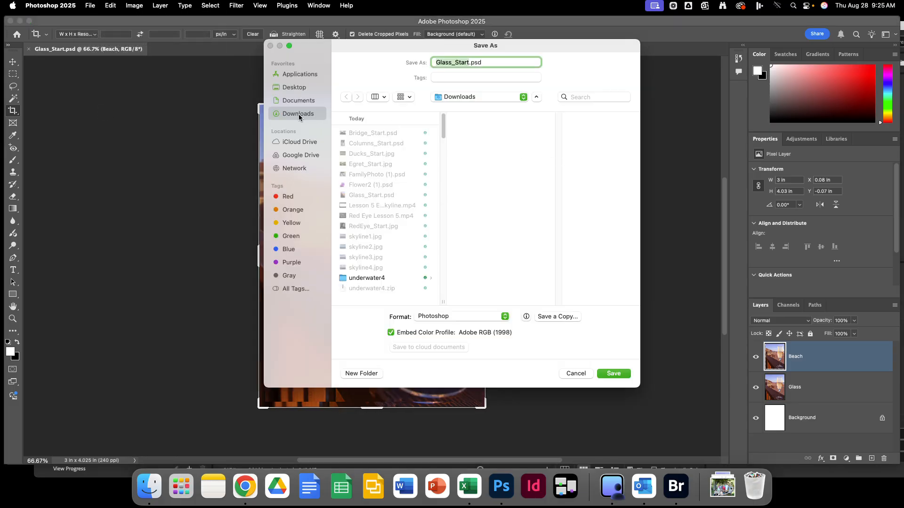
left_click(295, 157)
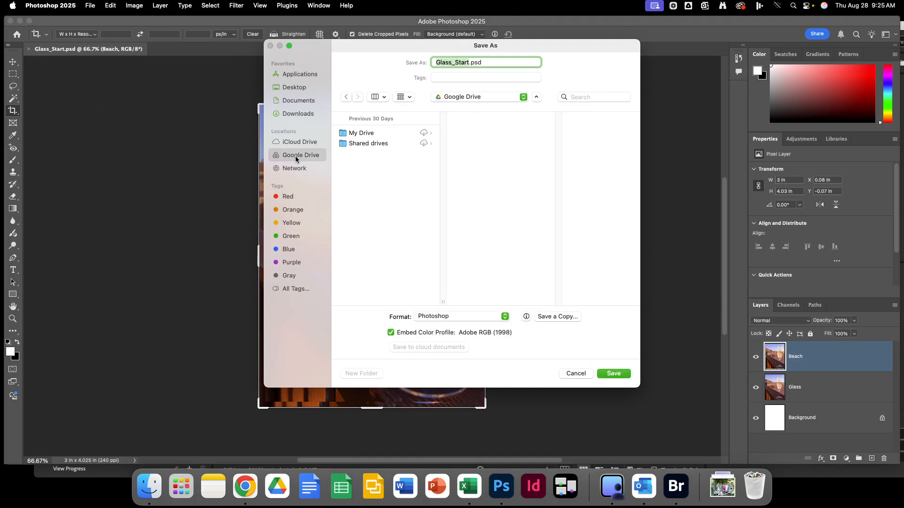
left_click(365, 136)
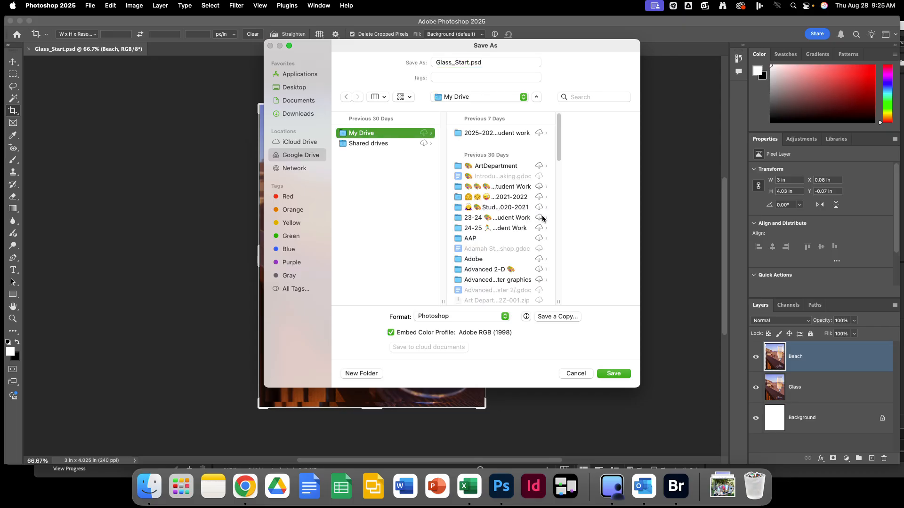
scroll(542, 218, "down", 5)
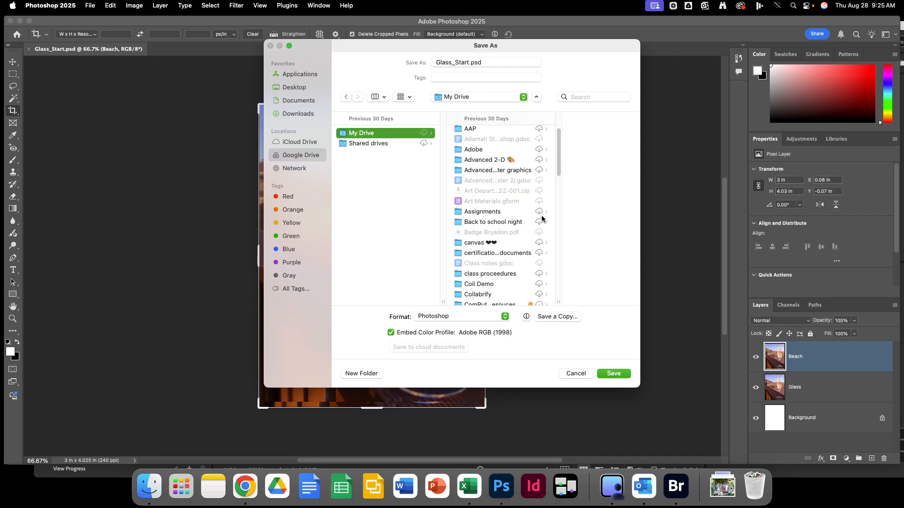
scroll(542, 219, "down", 4)
left_click(494, 236)
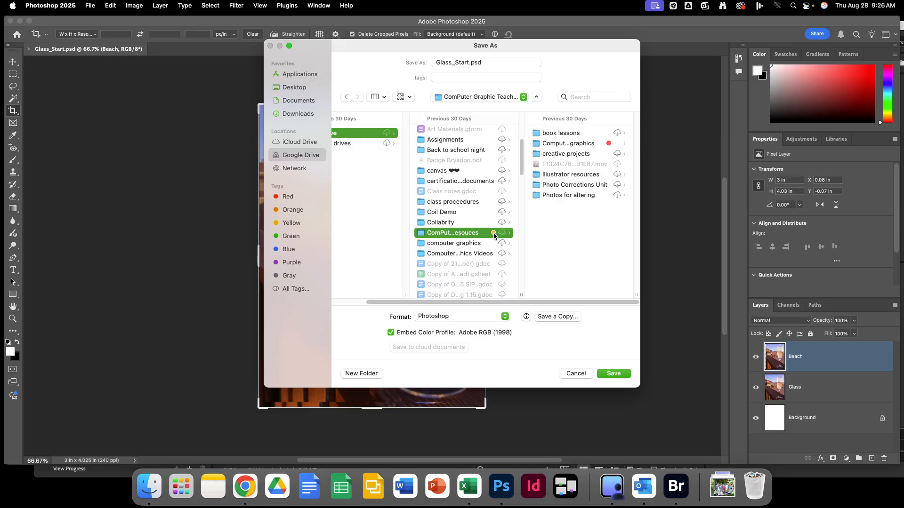
left_click(550, 131)
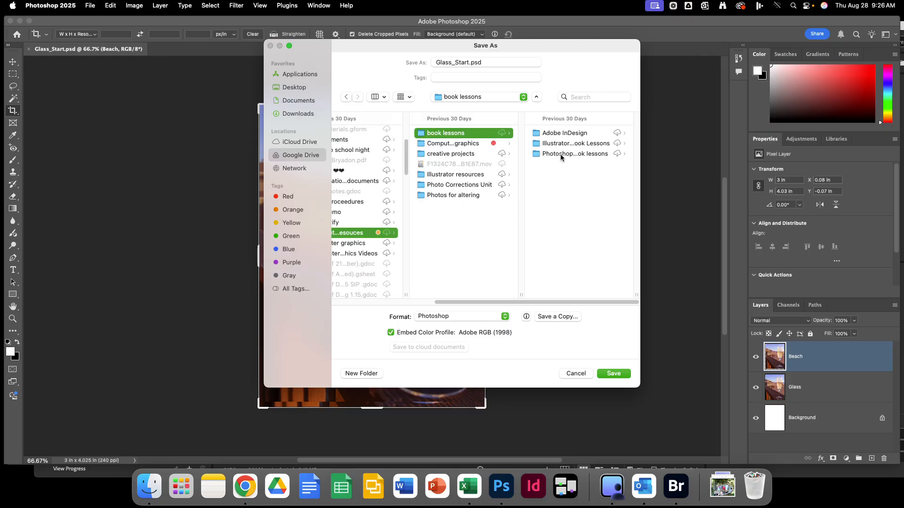
left_click(560, 154)
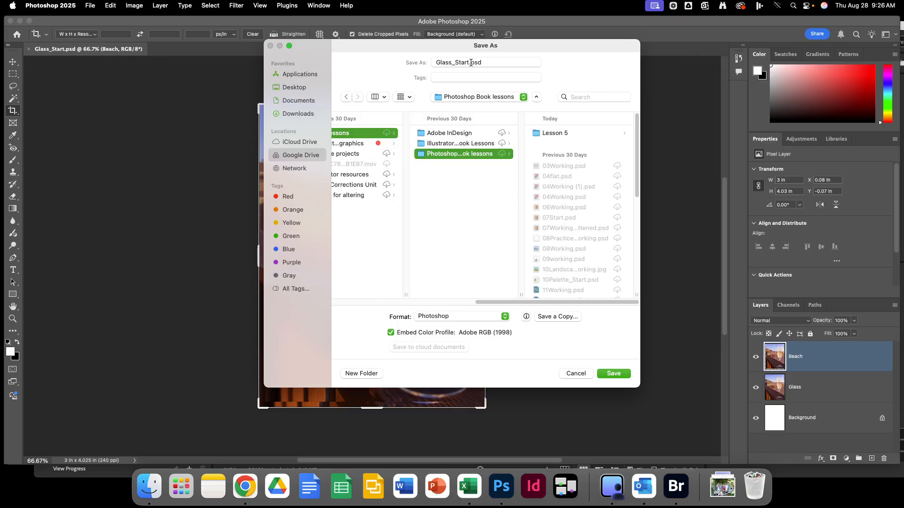
Name the file with the student's surname followed by Glass and save it as a Photoshop file in the Lesson 5 folder
left_click(493, 61)
left_click_drag(489, 62, 409, 56)
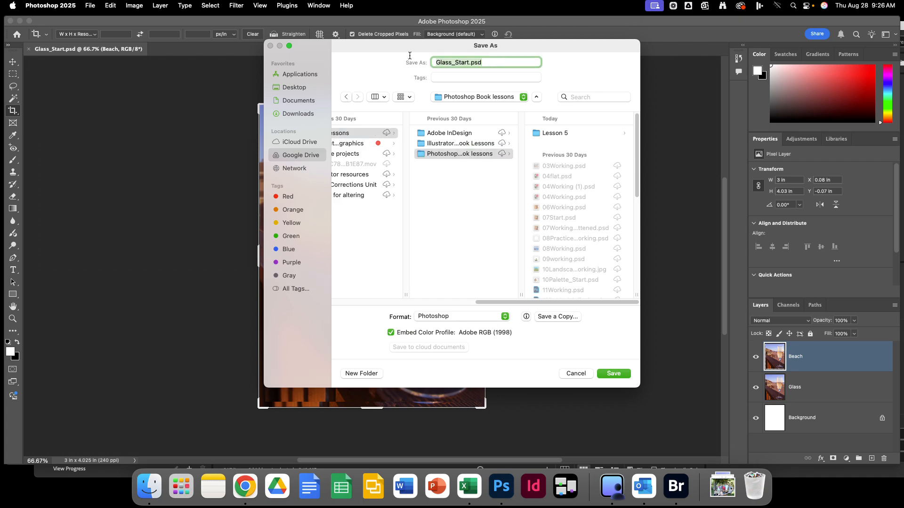
type("SchlebeckerGlass")
left_click(552, 133)
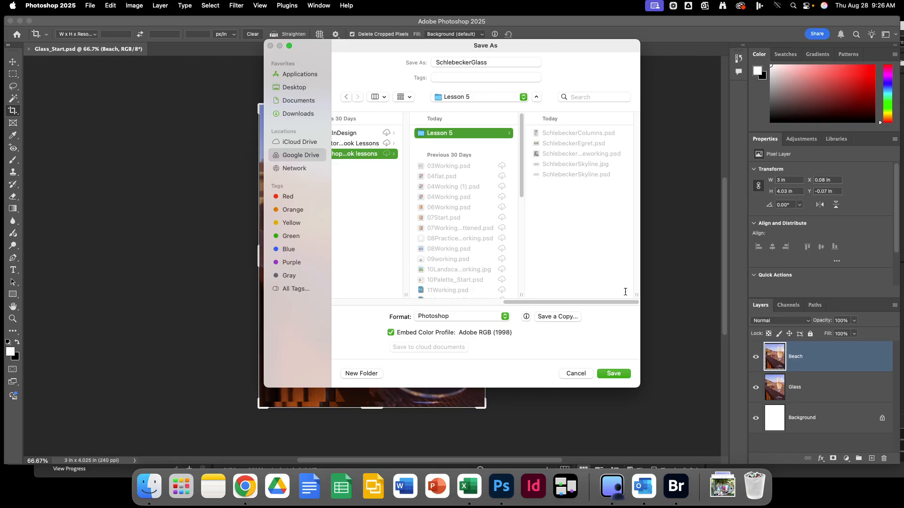
left_click(614, 372)
left_click(570, 210)
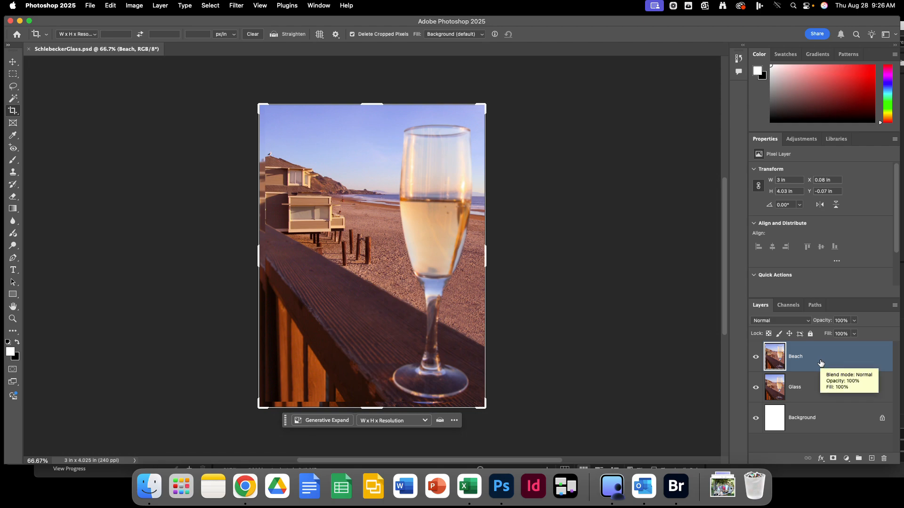
Toggle the Beach layer's visibility to compare it with the Glass layer, leave it visible, and select both layers
left_click(755, 356)
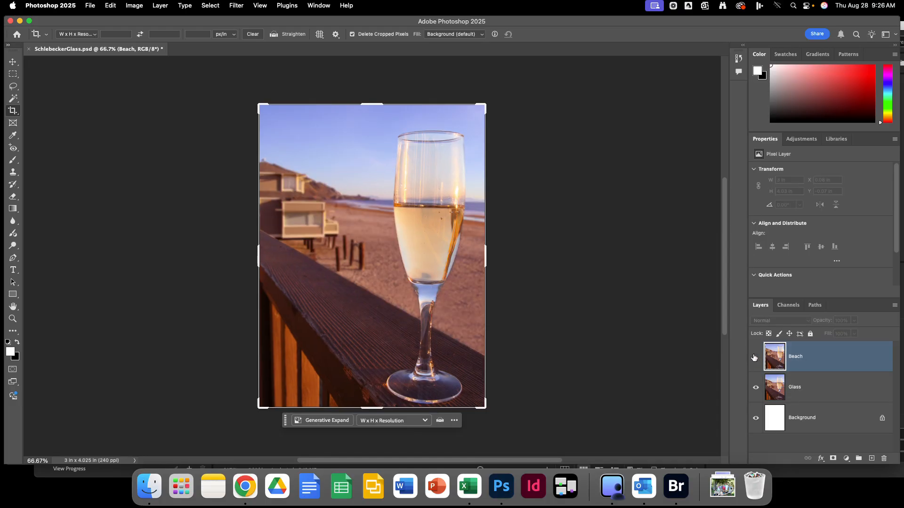
left_click(754, 357)
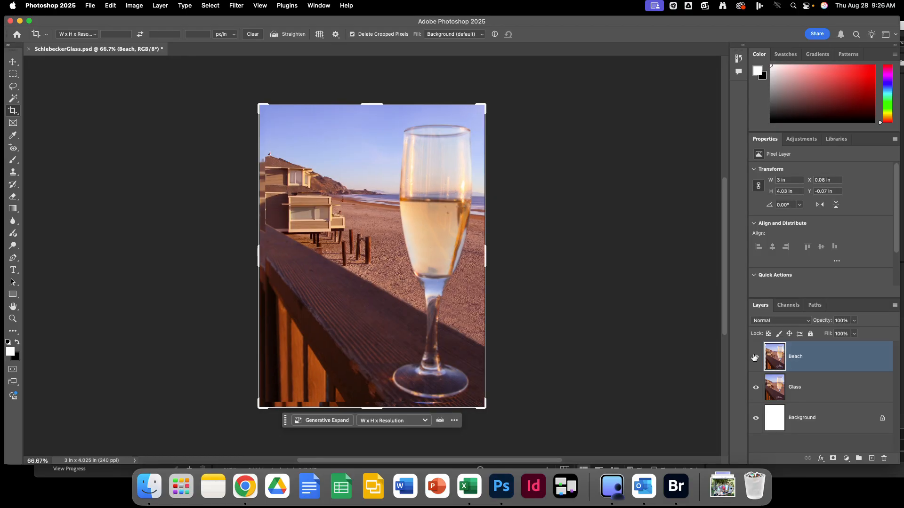
left_click(754, 357)
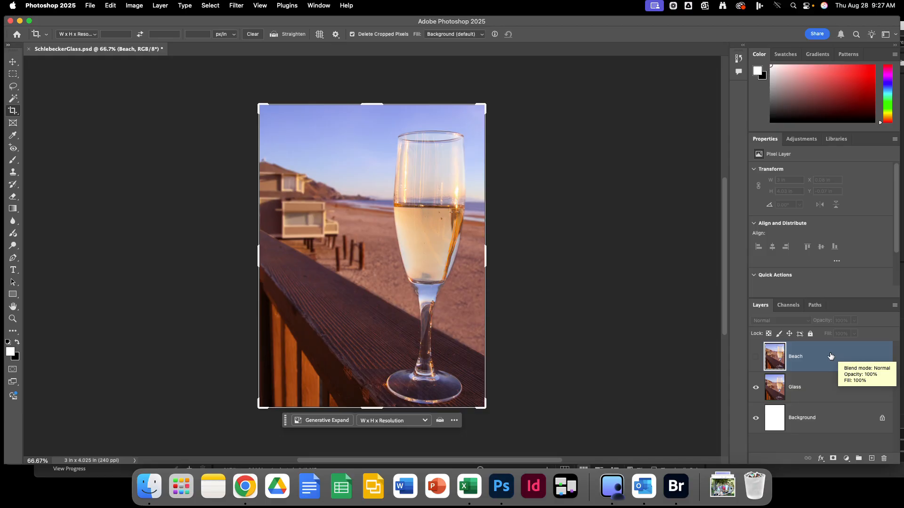
left_click(756, 356)
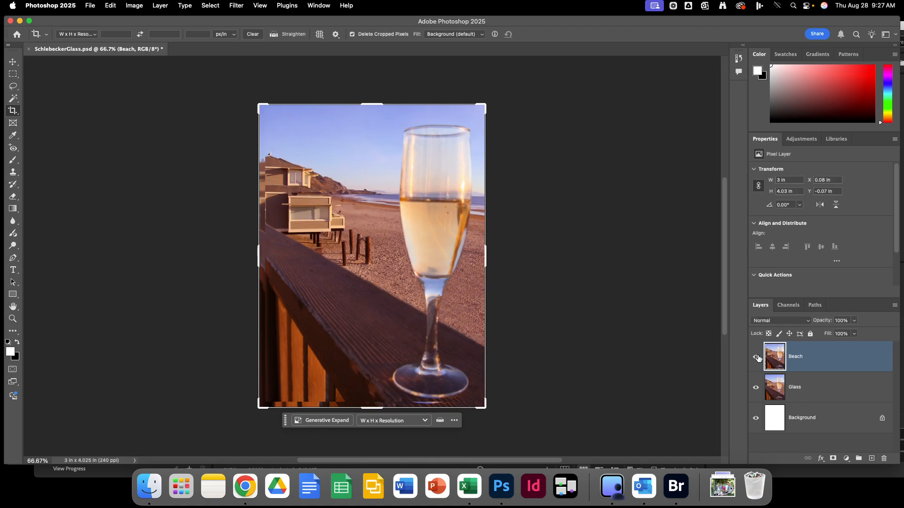
left_click(836, 394, "shift")
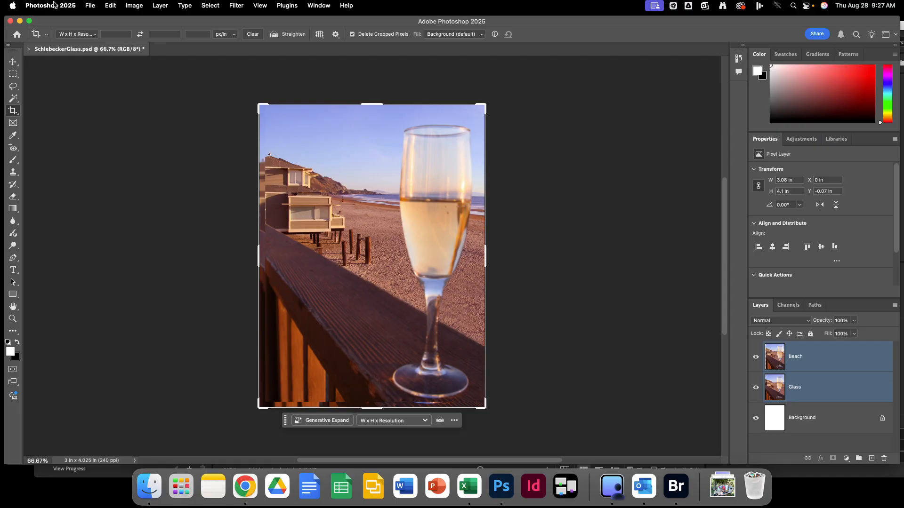
Try to auto-align the Beach and Glass layers with Auto projection, Vignette Removal and Geometric Distortion enabled, and undo the alignment
left_click(111, 7)
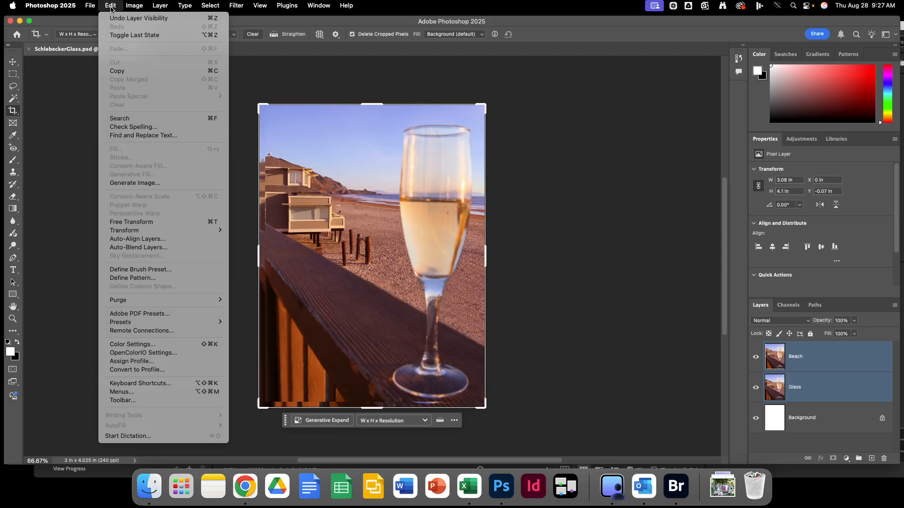
left_click(65, 211)
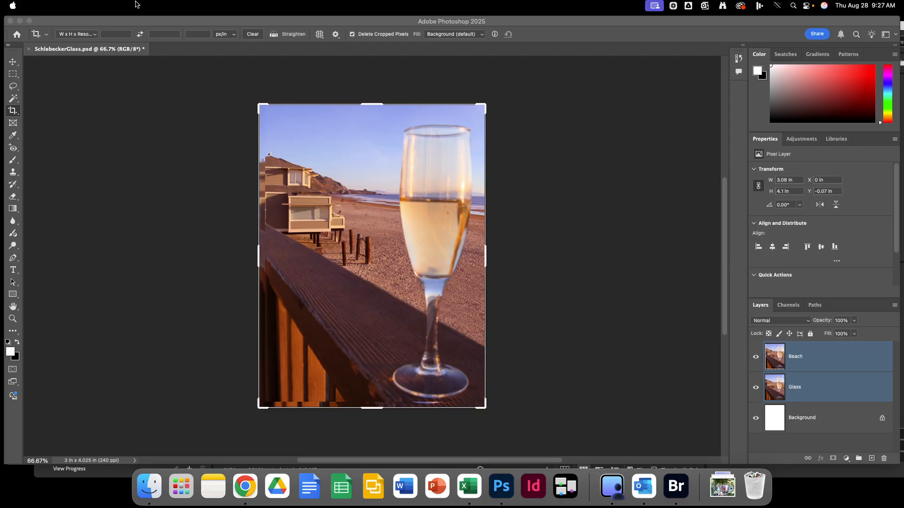
left_click(110, 6)
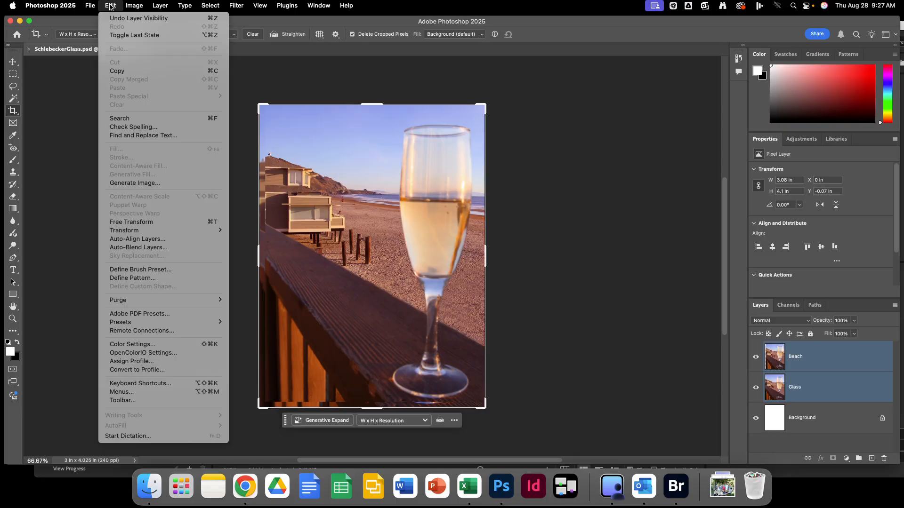
left_click(149, 240)
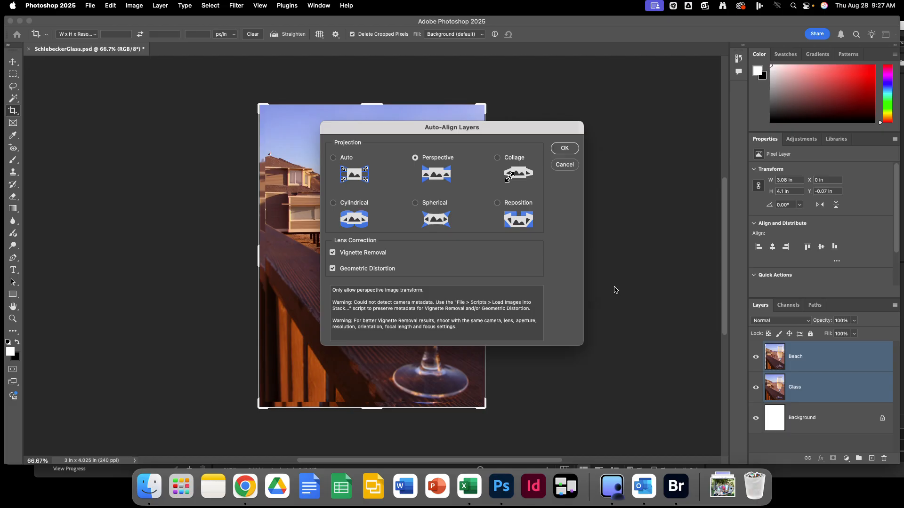
left_click(334, 159)
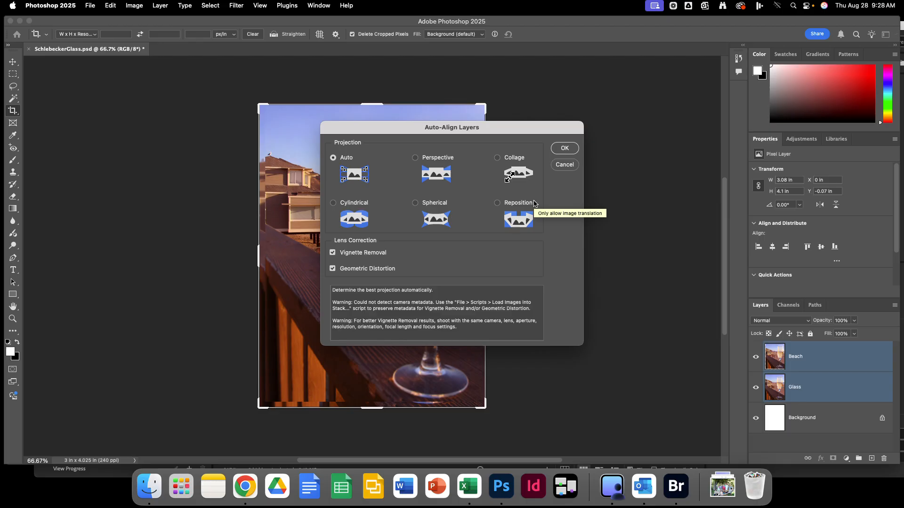
left_click(568, 151)
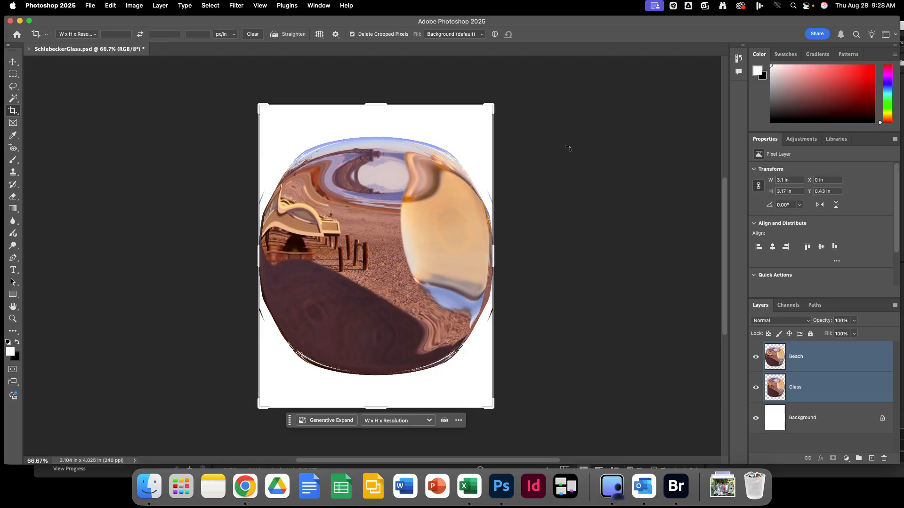
left_click(111, 5)
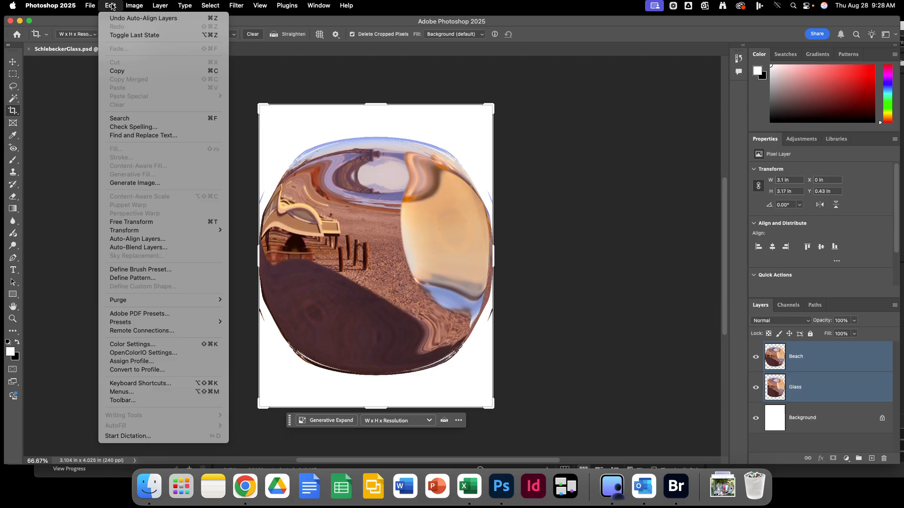
left_click(116, 17)
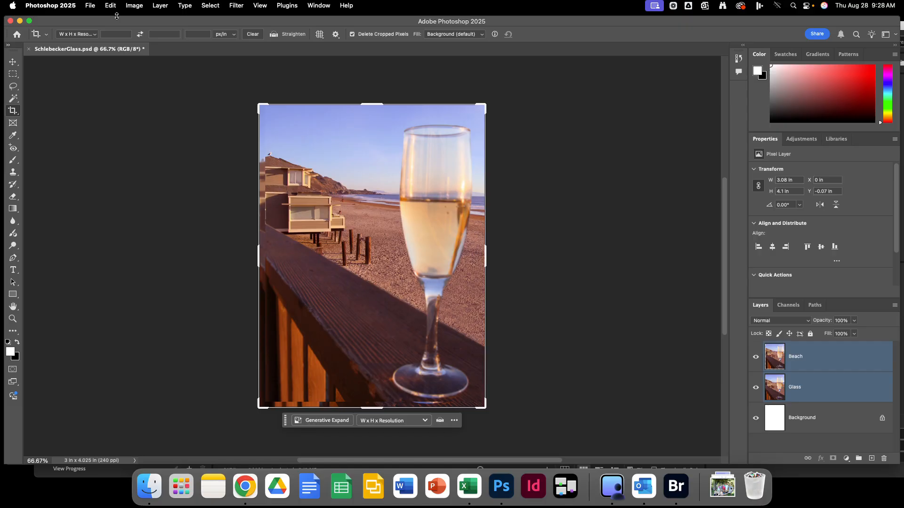
key("super+Tab")
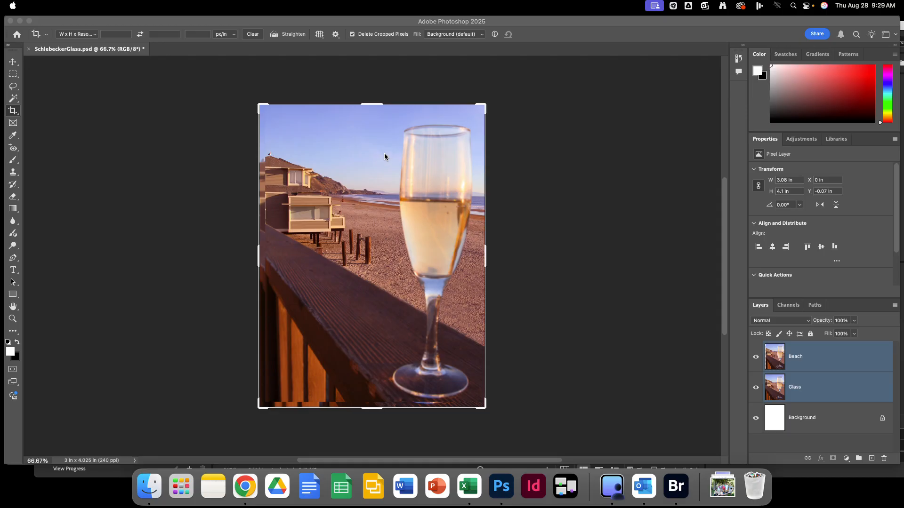
Auto-align the Beach and Glass layers with Auto projection, with Vignette Removal and Geometric Distortion disabled
left_click(111, 7)
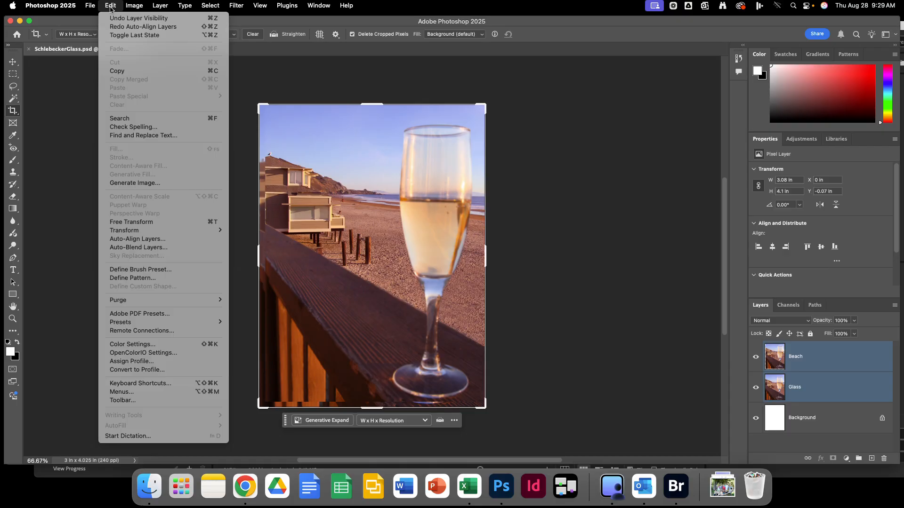
left_click(161, 240)
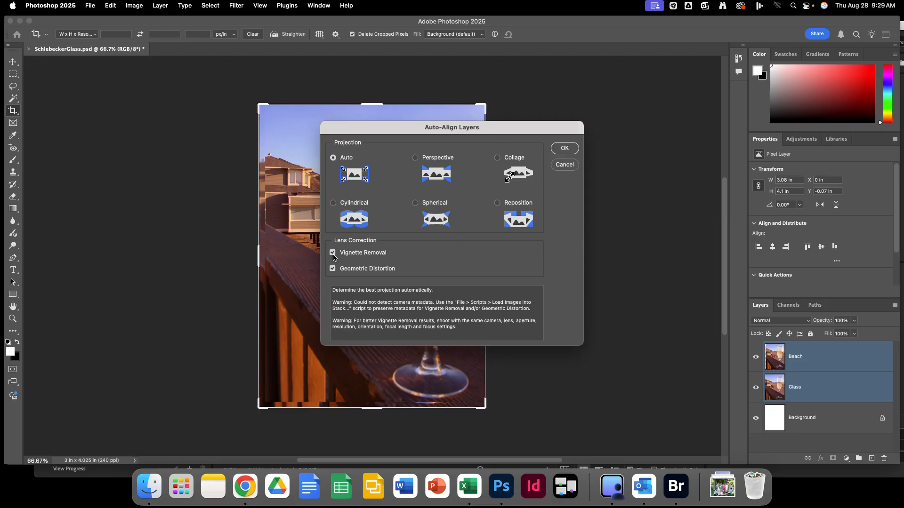
left_click(332, 254)
left_click(333, 269)
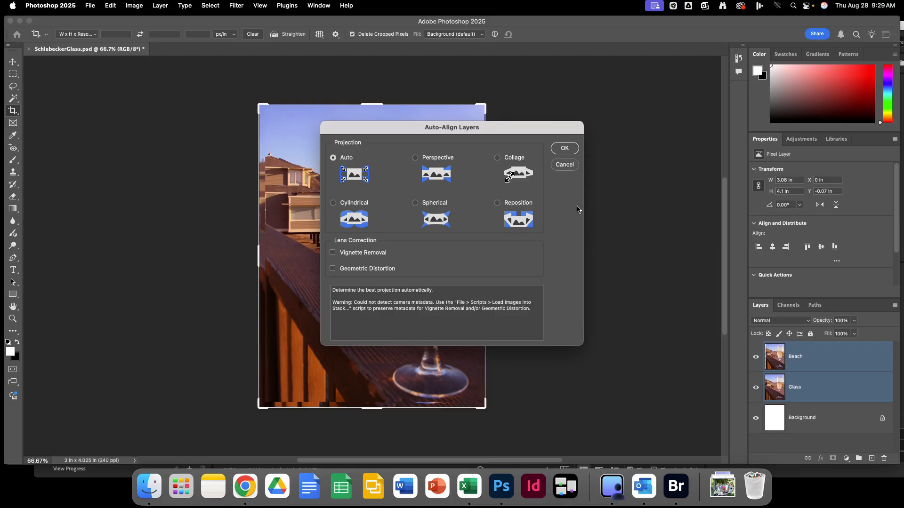
left_click(565, 149)
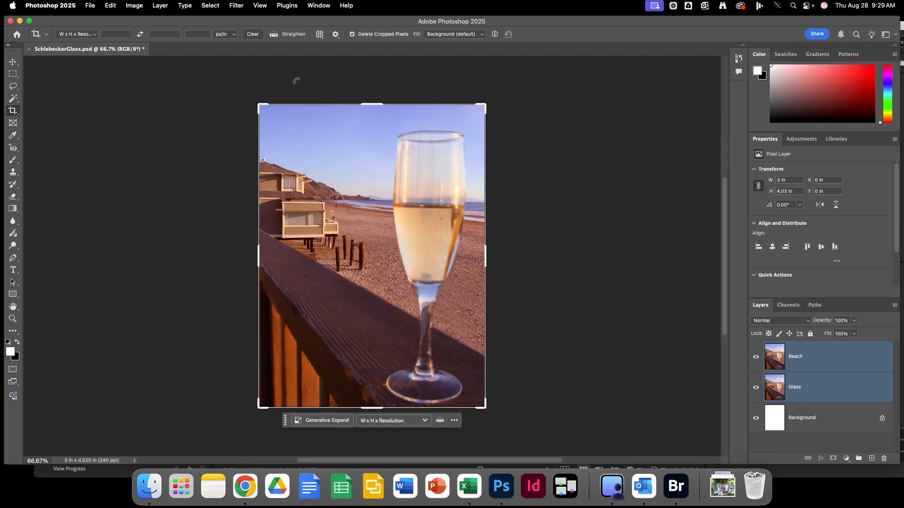
Auto-blend the aligned layers using Stack Images with Seamless Tones and Colors enabled and Content Aware Fill Transparent Areas disabled
left_click(113, 6)
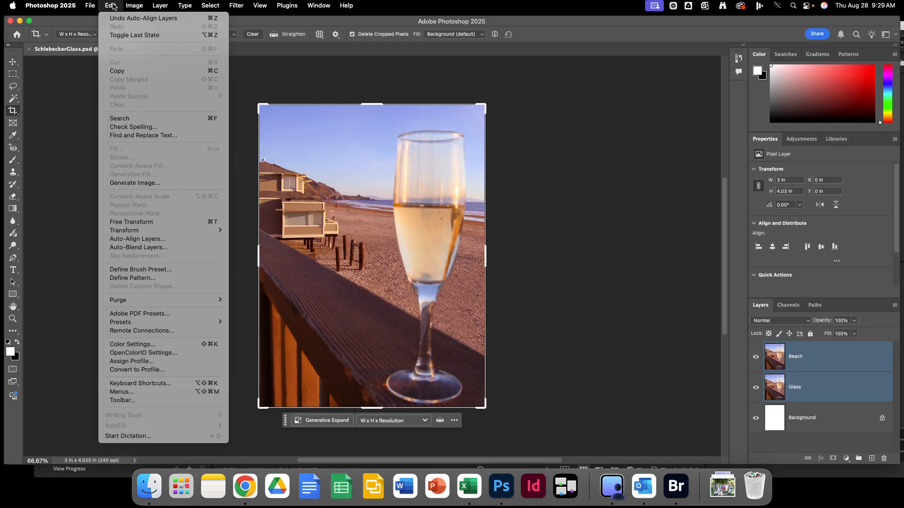
left_click(172, 247)
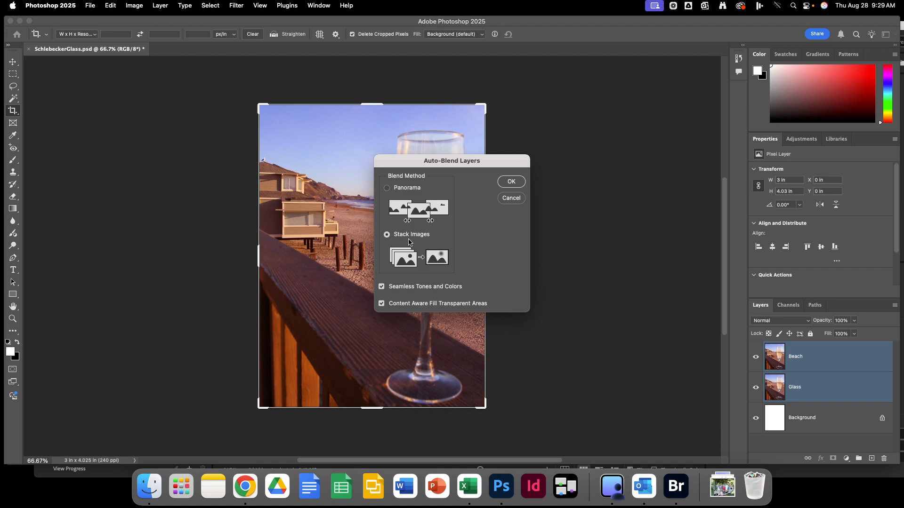
left_click(382, 304)
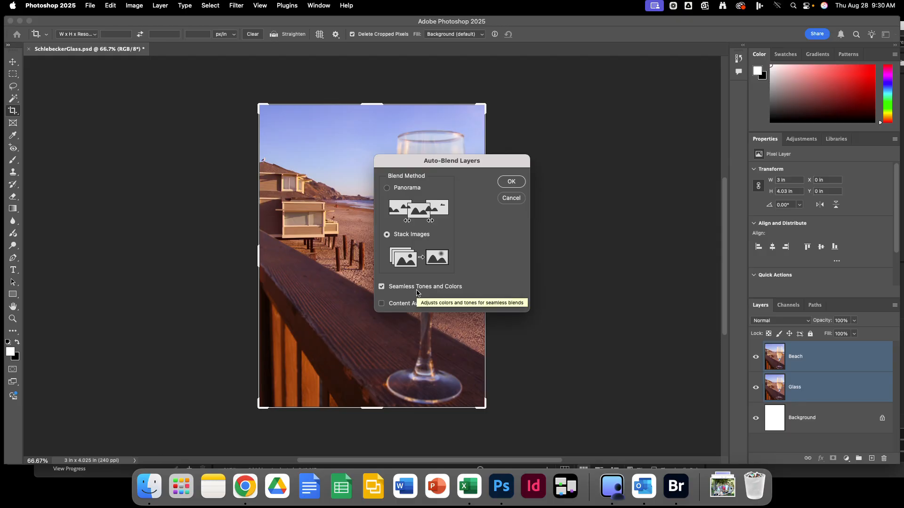
left_click(519, 183)
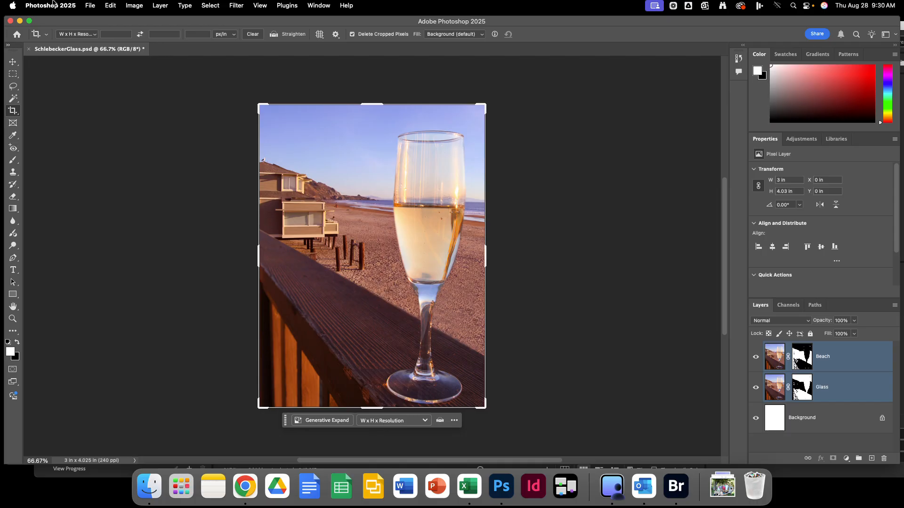
Save the blended glass photo and close the document
left_click(92, 5)
left_click(97, 99)
left_click(30, 50)
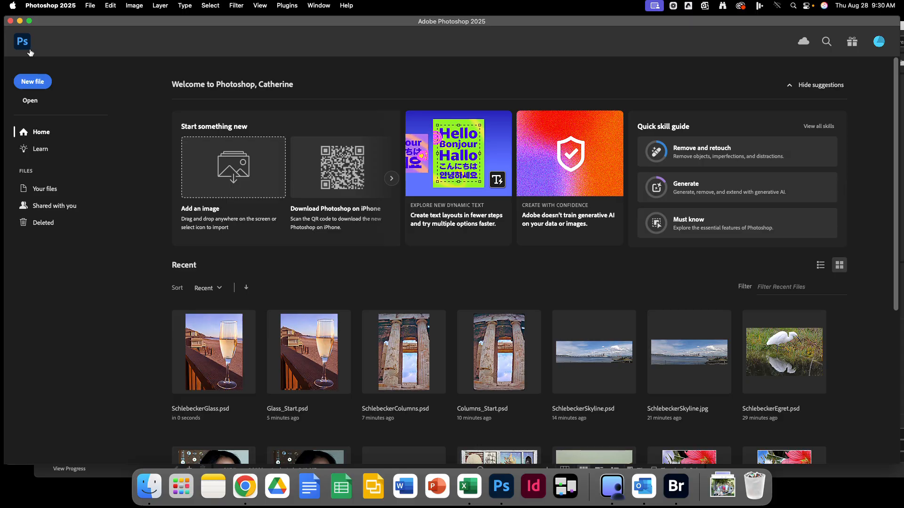
Switch to Adobe Bridge and open Ducks_Start.jpg from the Downloads folder in Photoshop
left_click(91, 7)
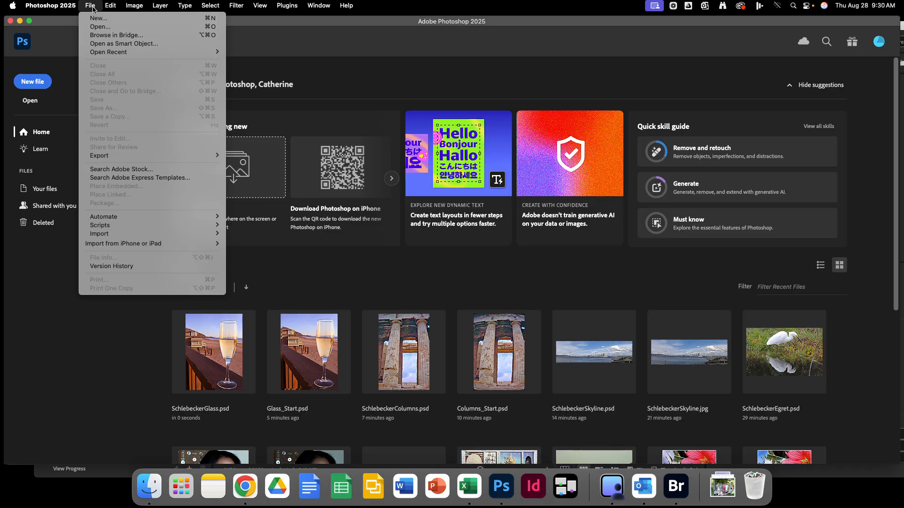
left_click(101, 35)
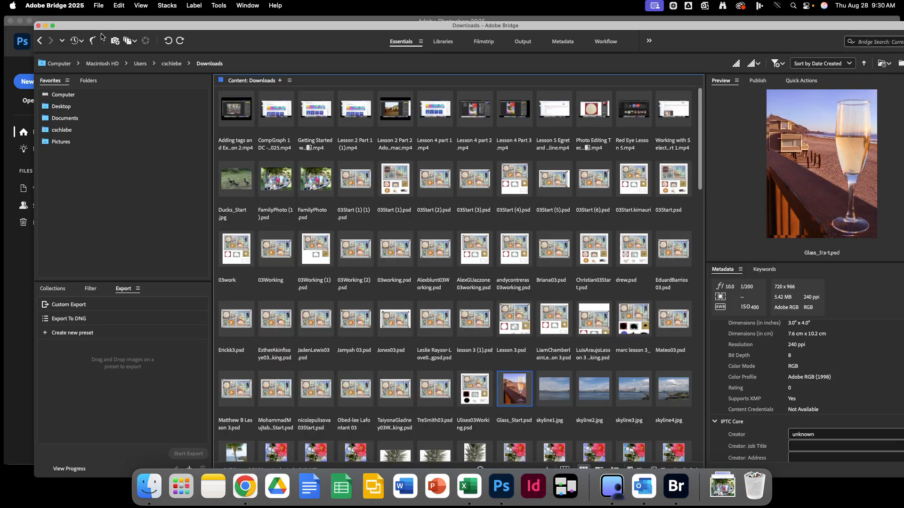
left_click(61, 135)
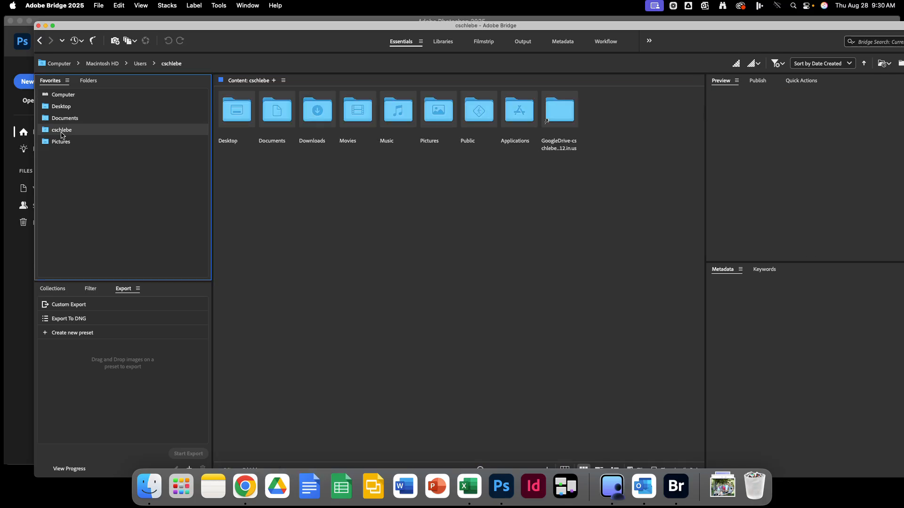
left_click(313, 118)
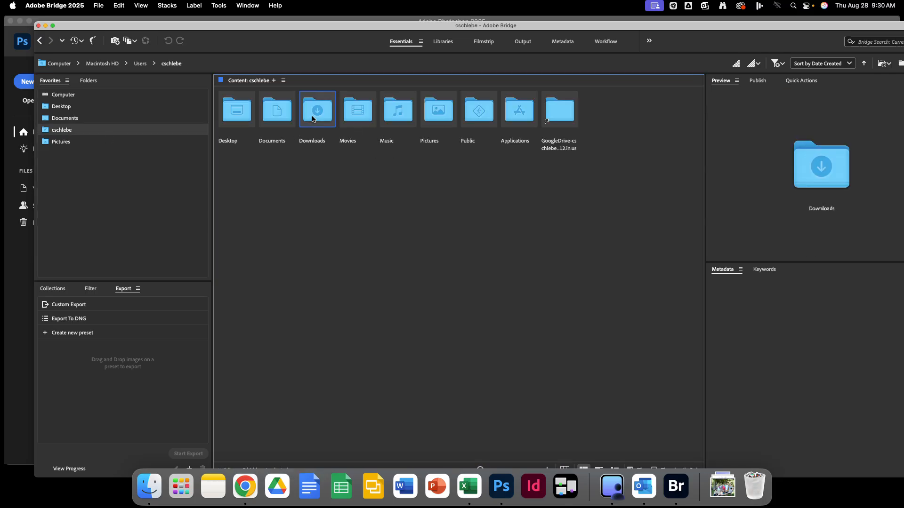
double_click(312, 119)
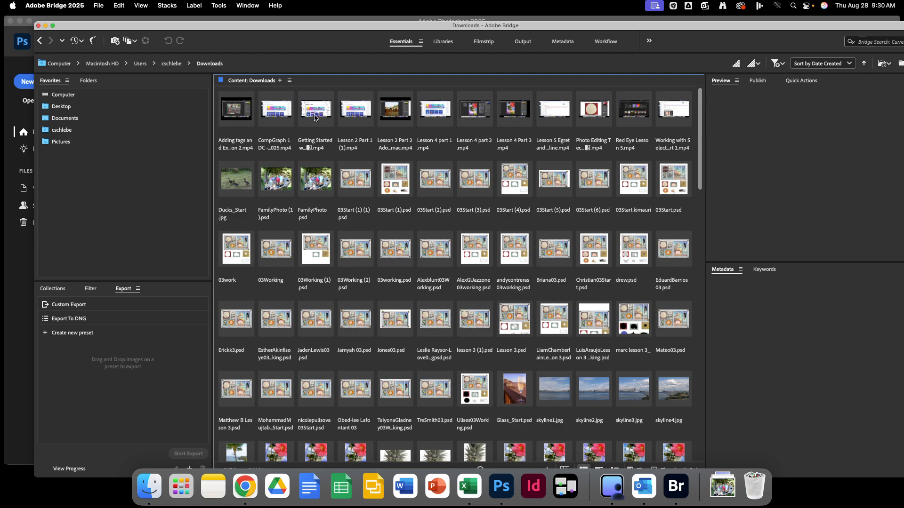
double_click(232, 188)
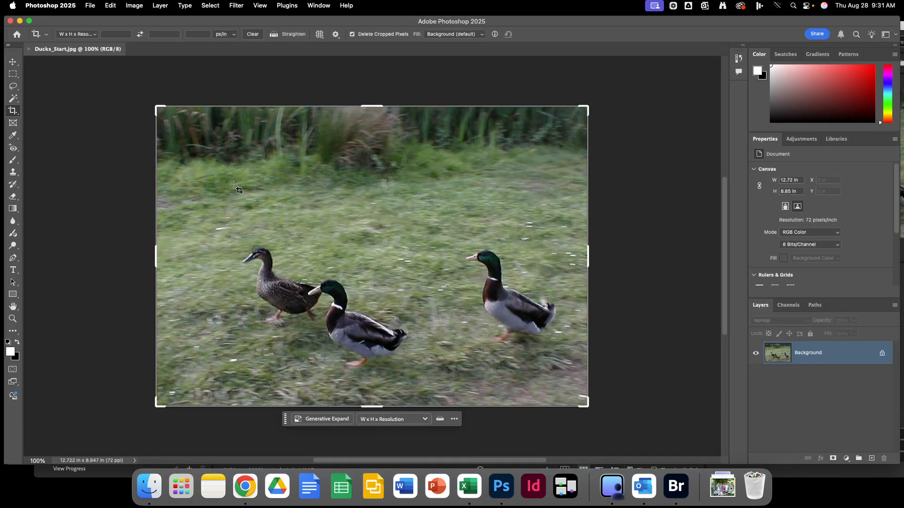
Start saving the ducks photo under a new name, choosing Google Drive's book lessons > Photoshop Book lessons > Lesson 5 folder as the destination
left_click(90, 7)
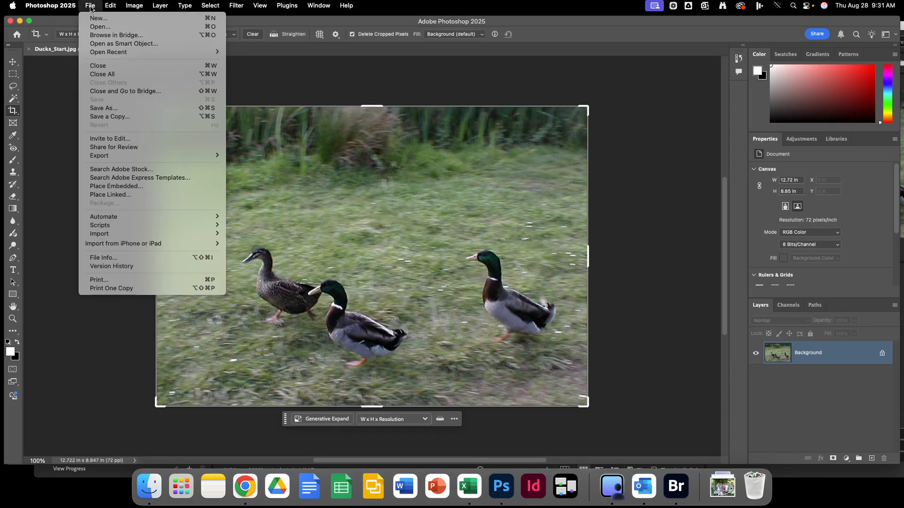
left_click(120, 108)
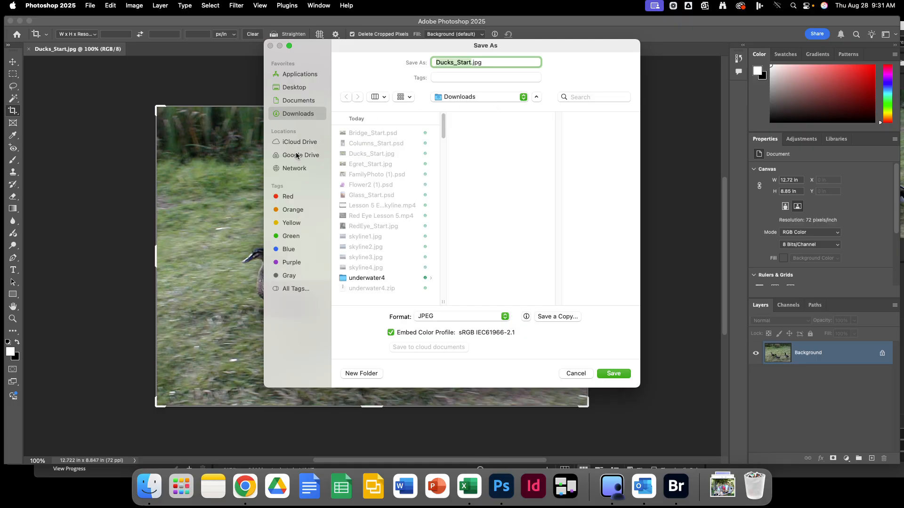
left_click(536, 98)
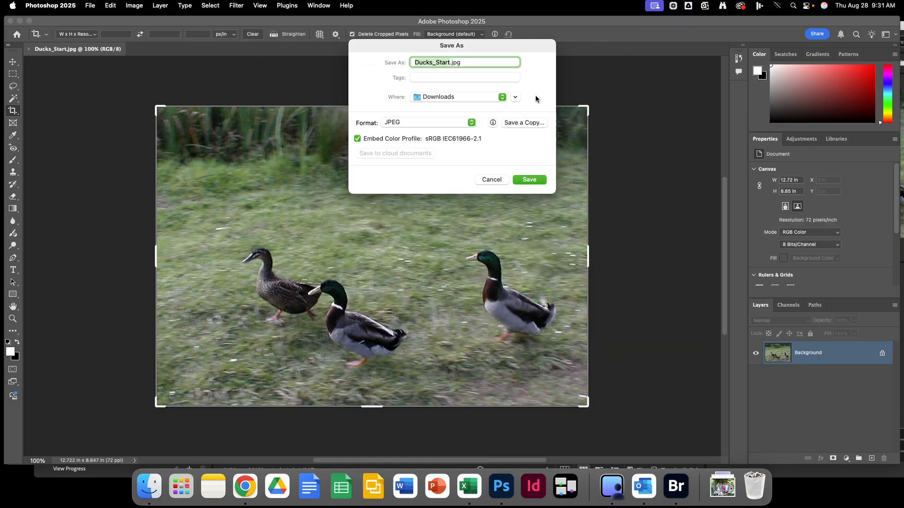
left_click(516, 96)
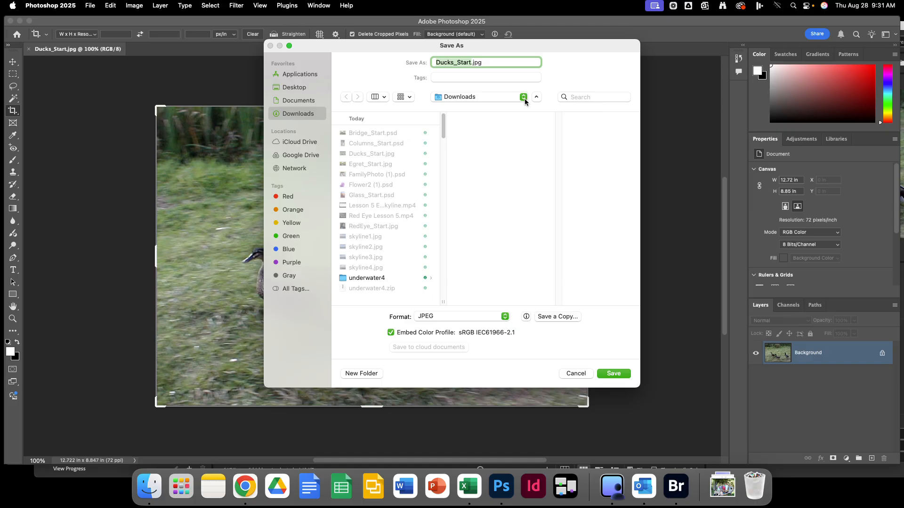
left_click(287, 156)
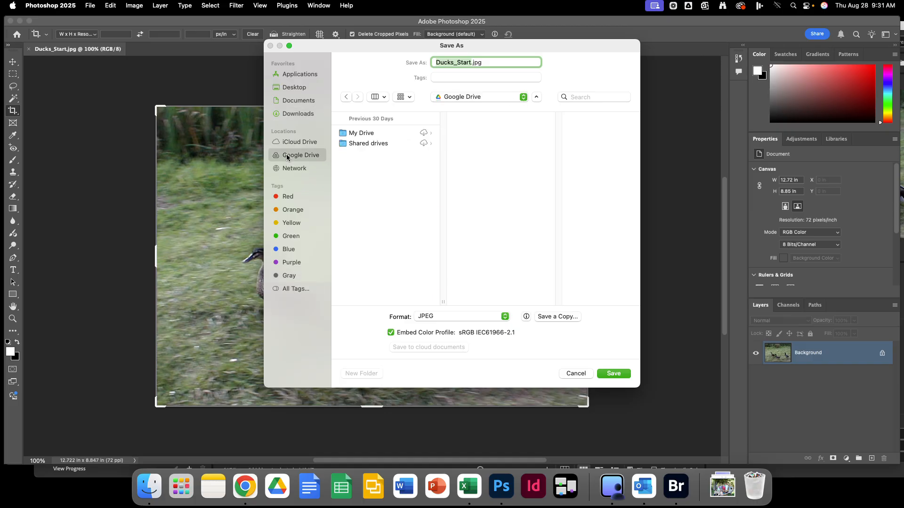
left_click(359, 133)
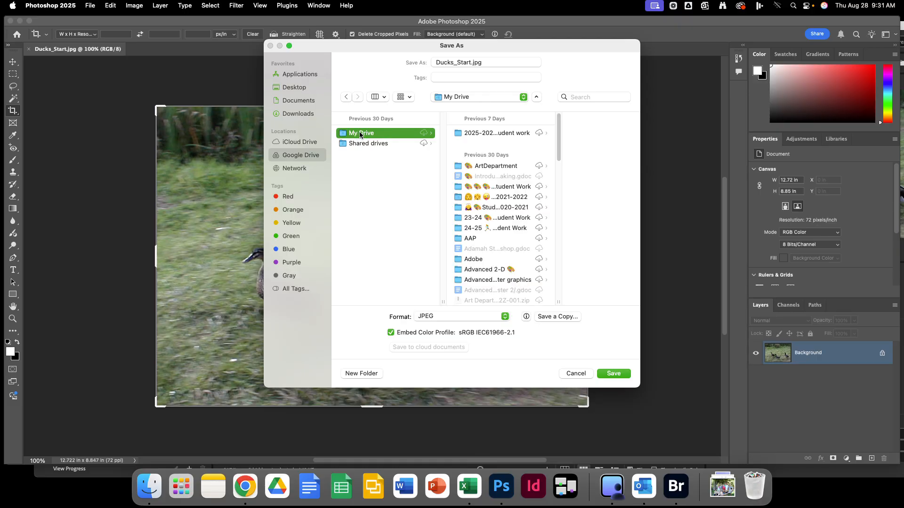
left_click_drag(560, 147, 562, 170)
left_click(505, 249)
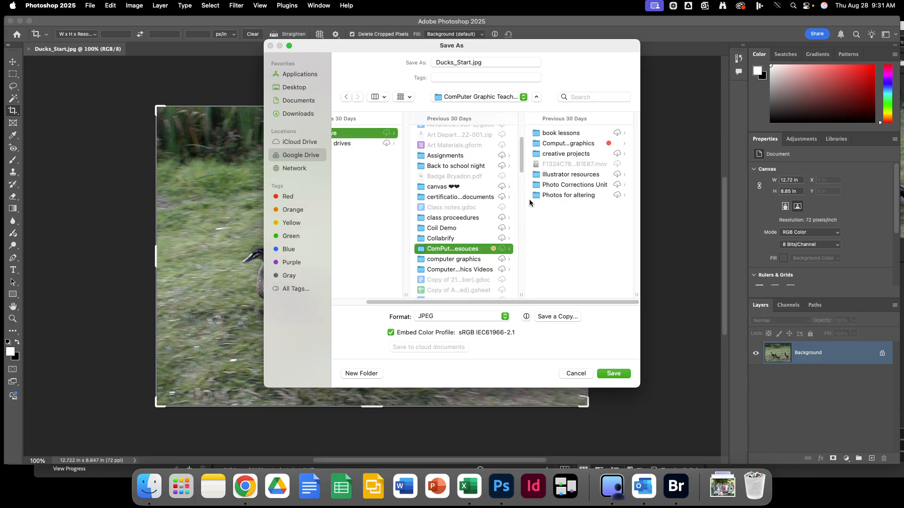
left_click(567, 134)
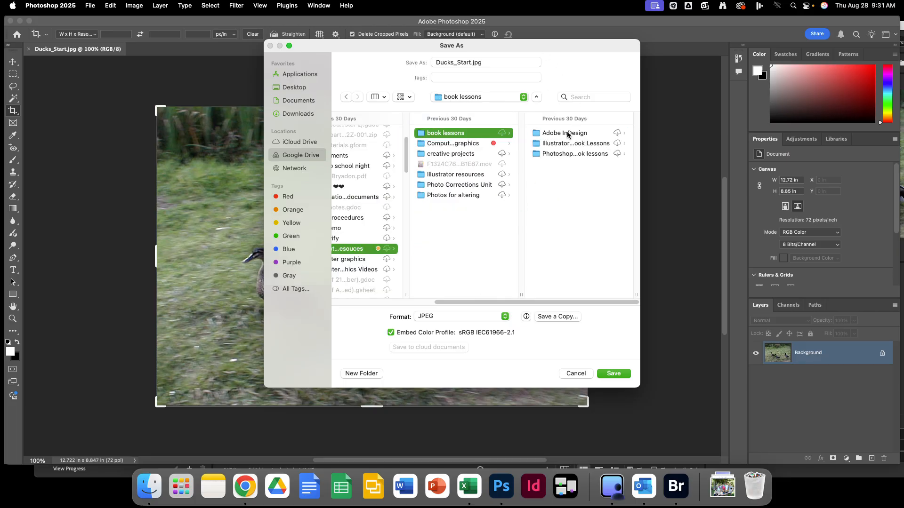
left_click(556, 152)
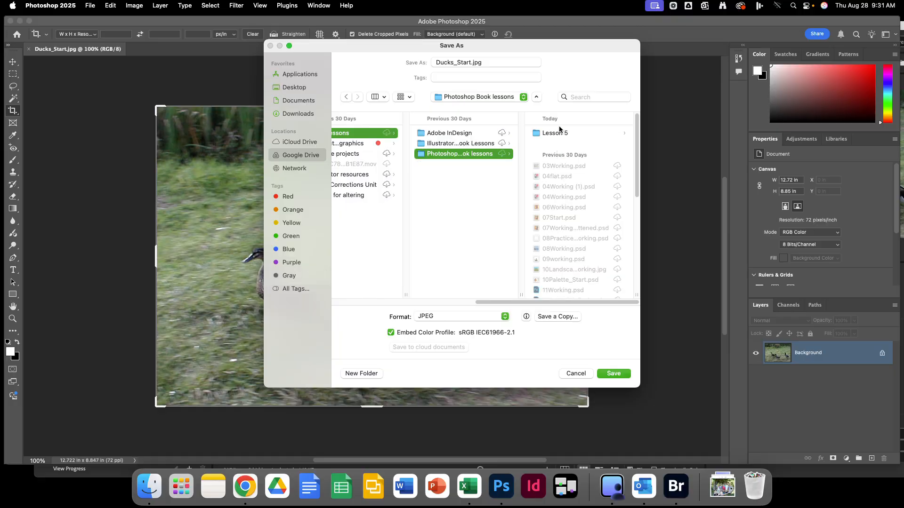
left_click(556, 134)
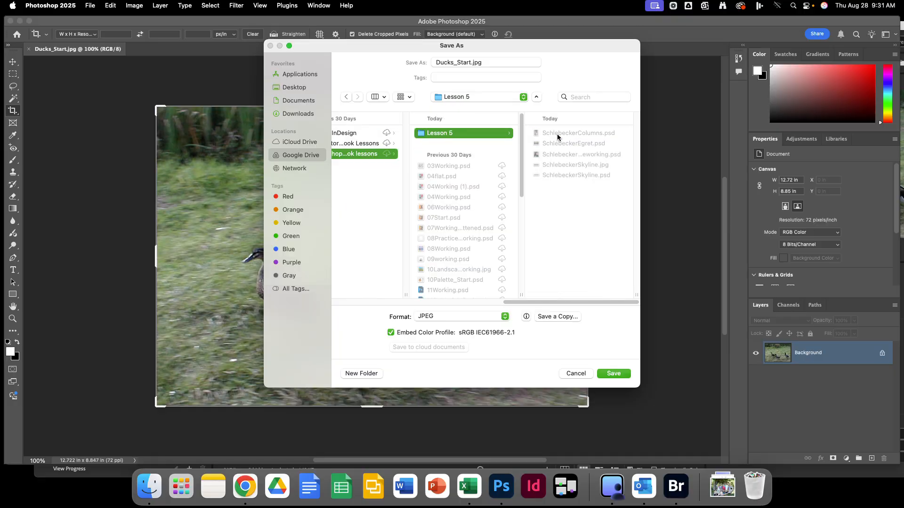
Name the file with the surname followed by "Ducks" and save it as a JPEG with the default High quality of 8
left_click(437, 63)
left_click_drag(426, 66, 433, 62)
type("S")
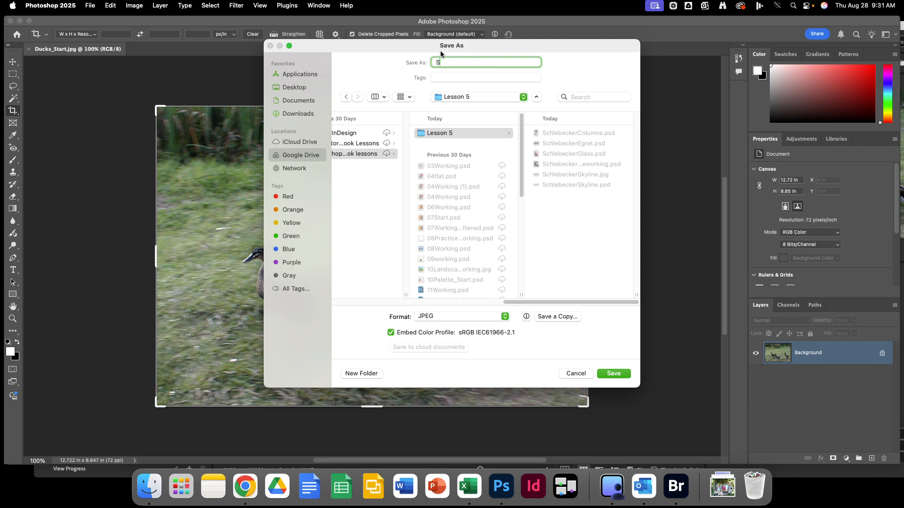
type("chlebeckerDucks")
left_click(614, 373)
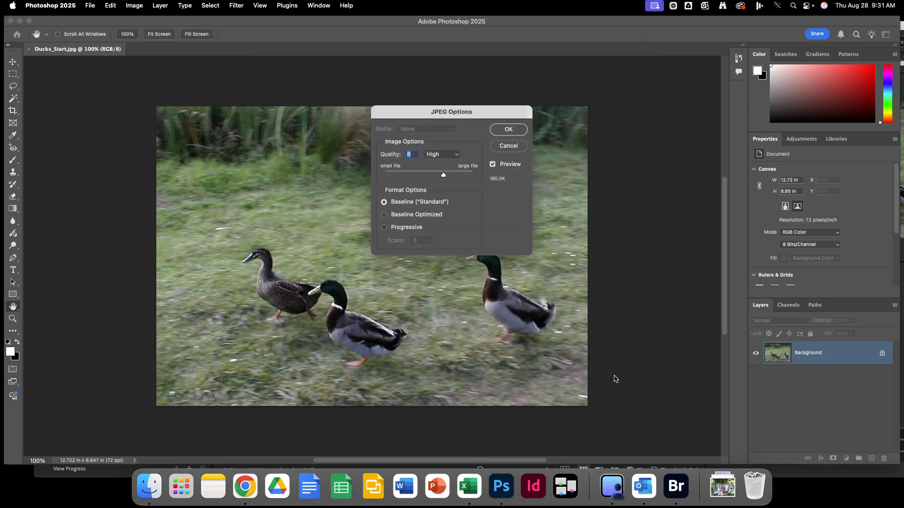
left_click(505, 130)
Activate the Content-Aware Move tool in Move mode and set its Structure to 3
key("c")
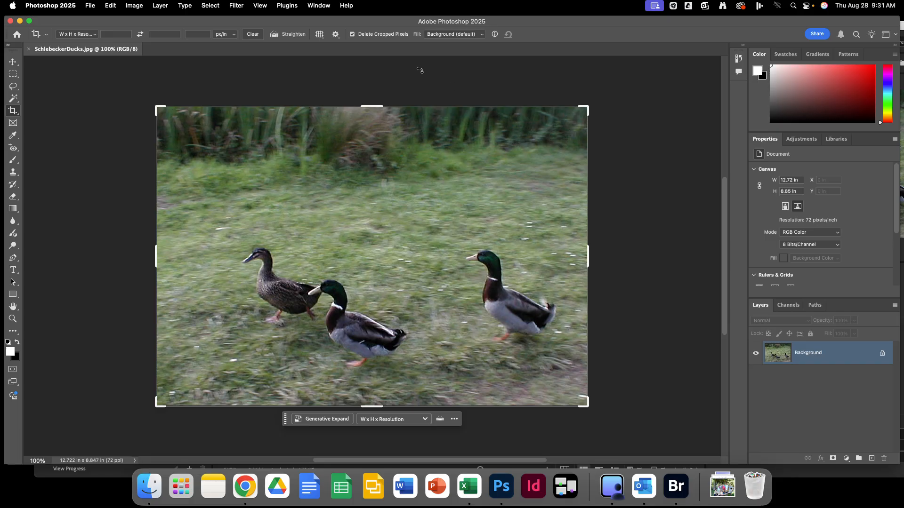
left_click(13, 63)
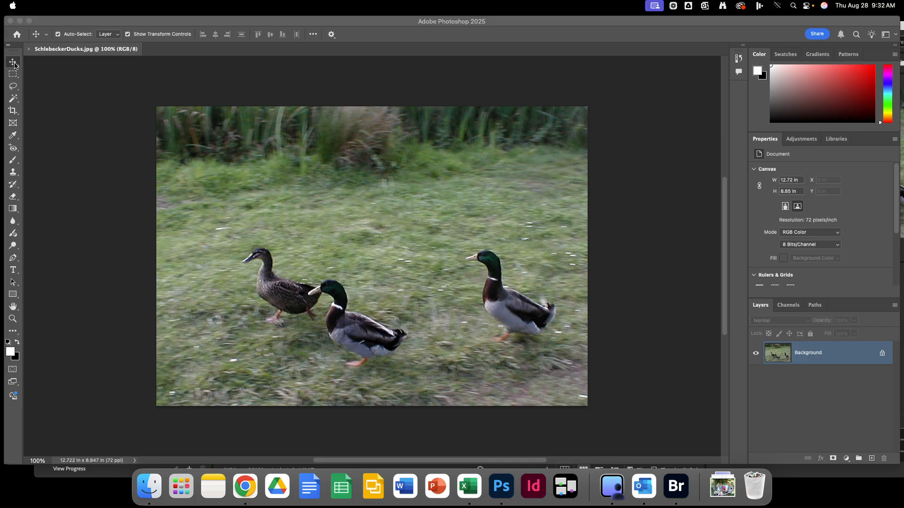
left_click(13, 150)
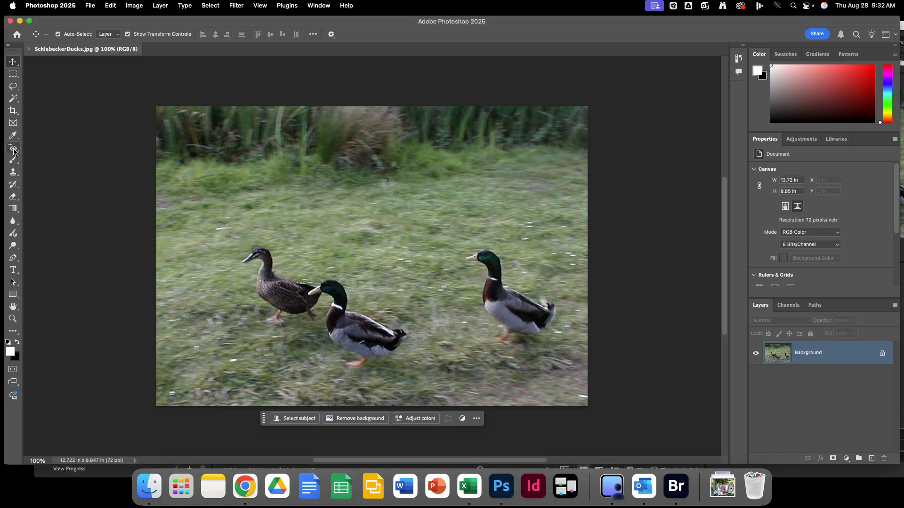
left_click(13, 150)
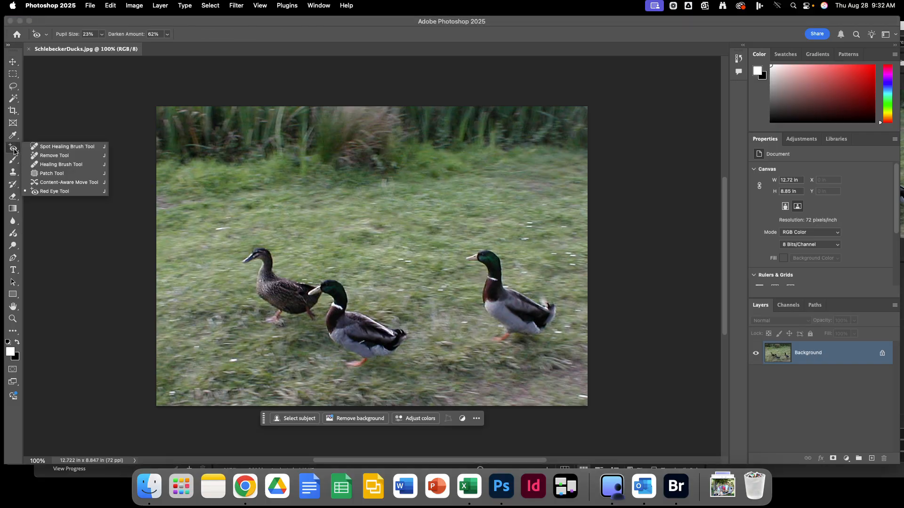
left_click(37, 183)
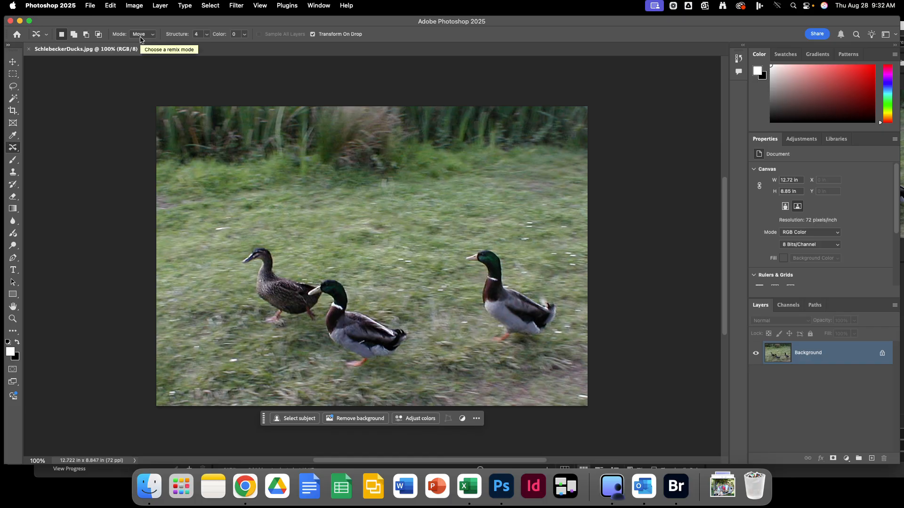
left_click(207, 36)
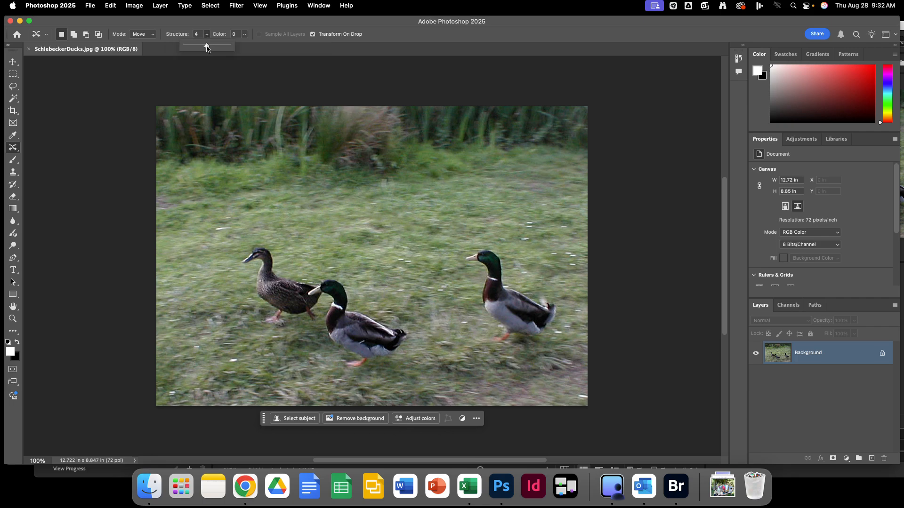
left_click_drag(205, 46, 201, 46)
Try to move the rightmost duck up and left, above the other two, using a tight outline, then deselect it
left_click_drag(487, 247, 472, 249)
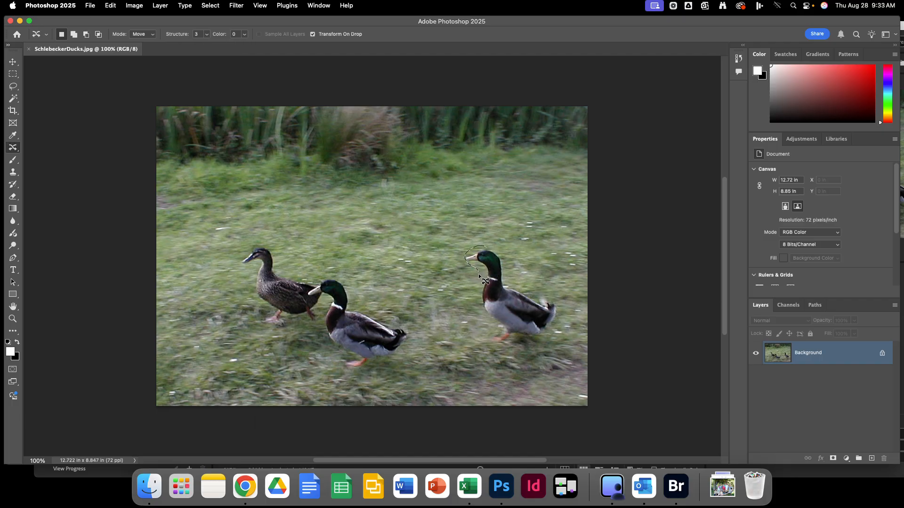
left_click_drag(474, 306, 476, 335)
left_click_drag(481, 246, 483, 248)
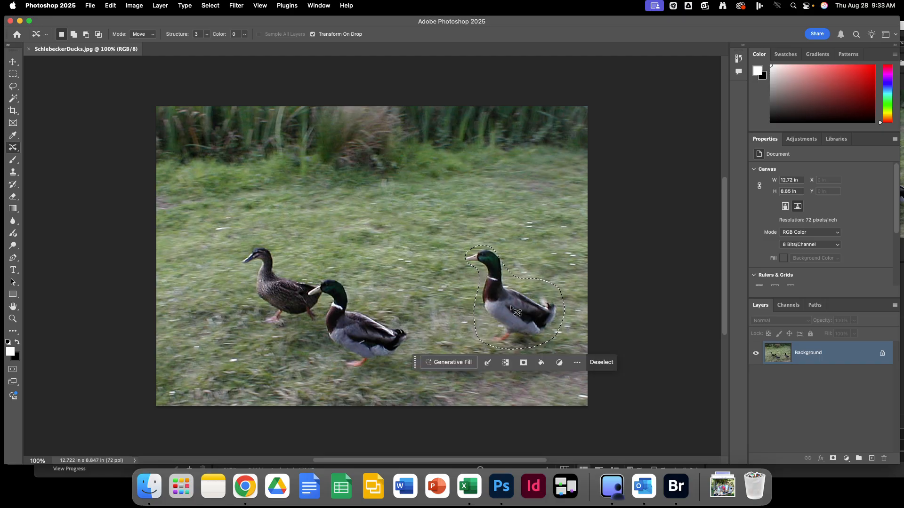
left_click_drag(510, 305, 403, 255)
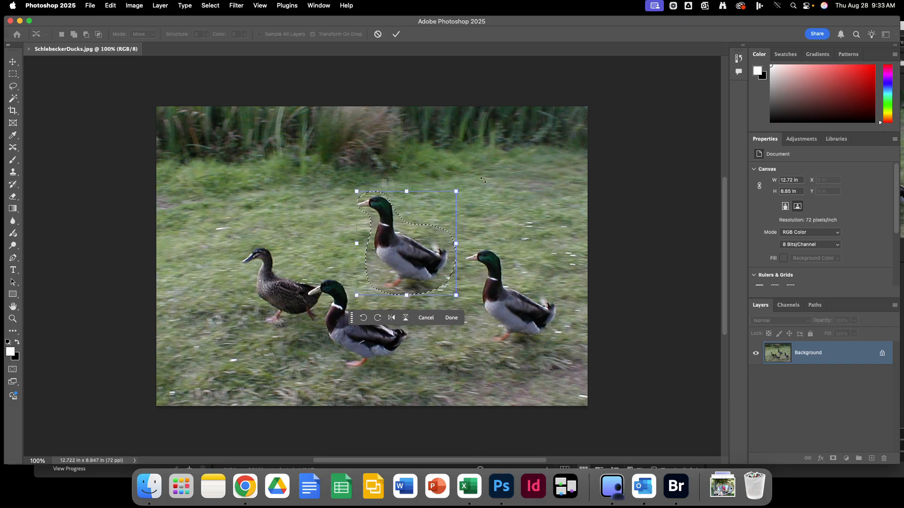
left_click(396, 37)
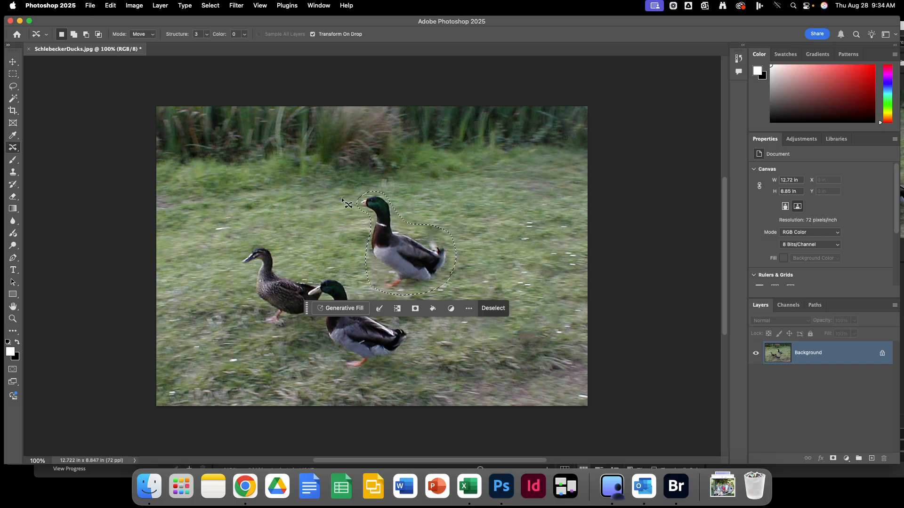
left_click(497, 306)
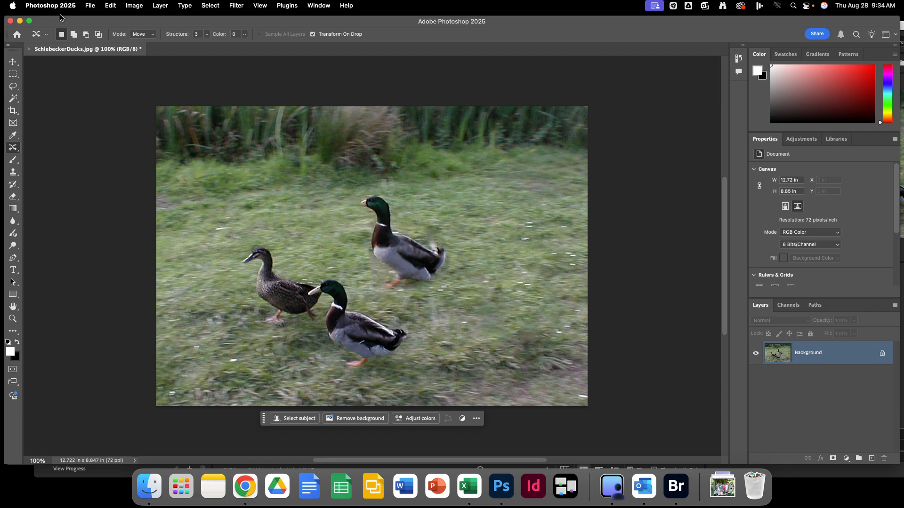
Undo the deselection and the content-aware move of the duck, then clear the remaining selection
left_click(110, 5)
left_click(123, 18)
left_click(110, 6)
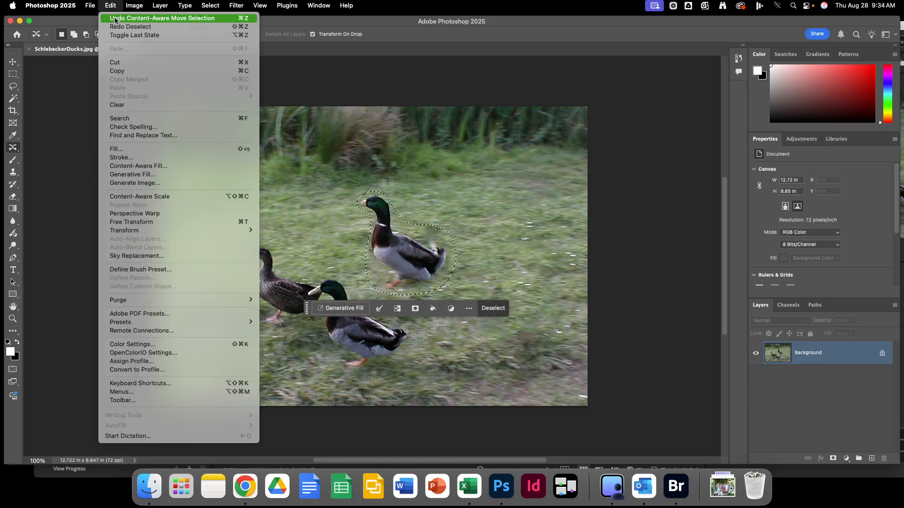
left_click(118, 19)
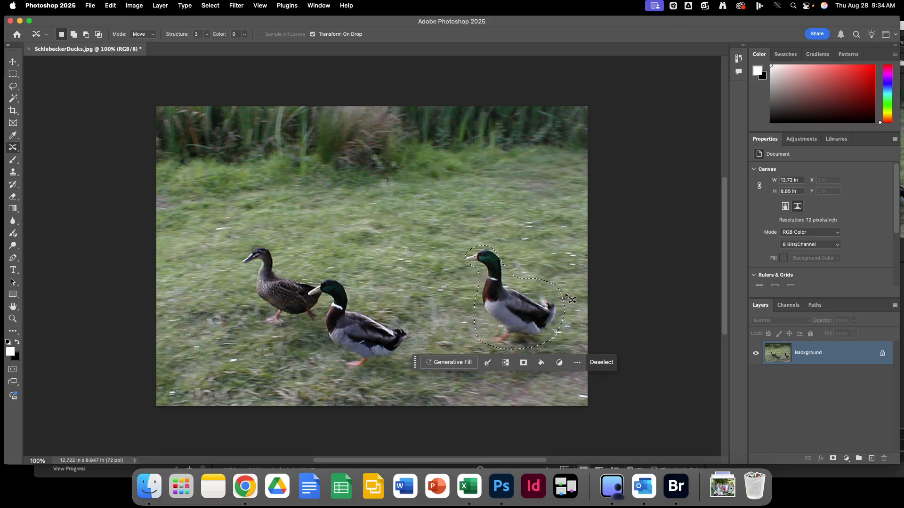
left_click(607, 363)
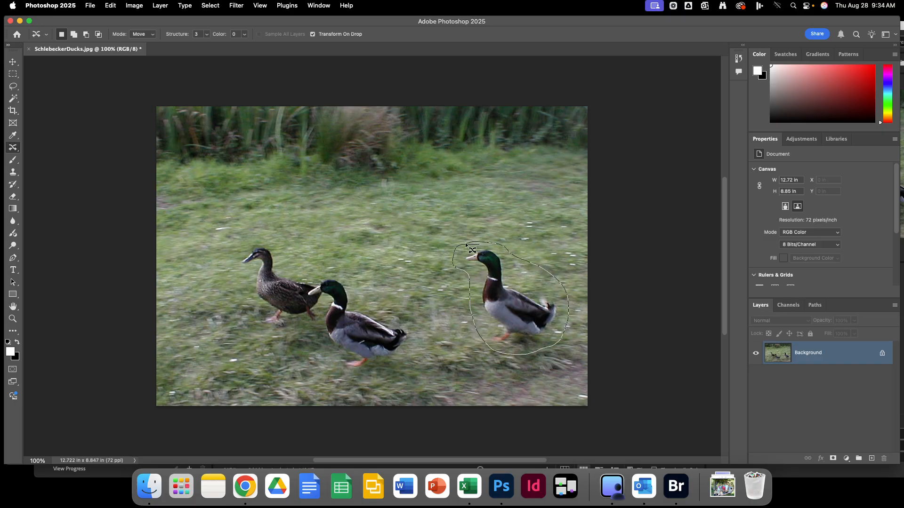
Outline the rightmost duck with a looser margin and content-aware move it up and left, above the other two ducks
left_click_drag(465, 244, 467, 245)
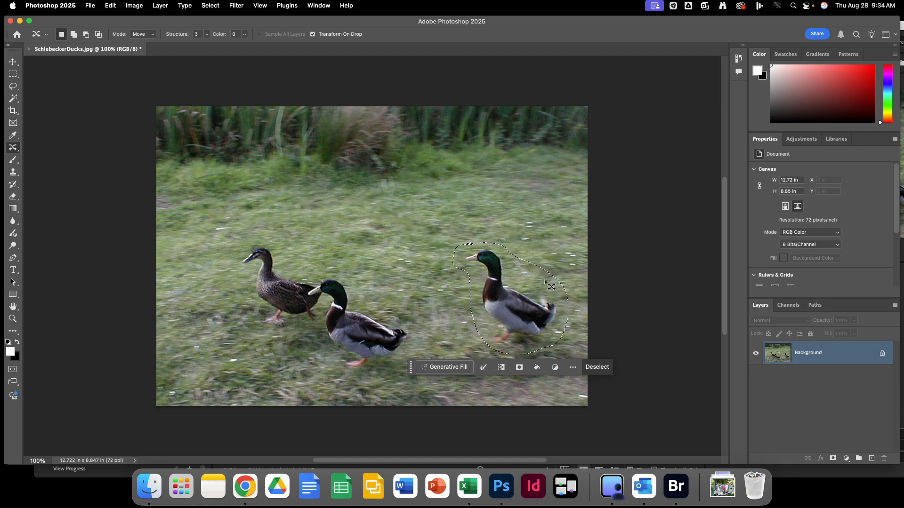
left_click_drag(529, 302, 422, 243)
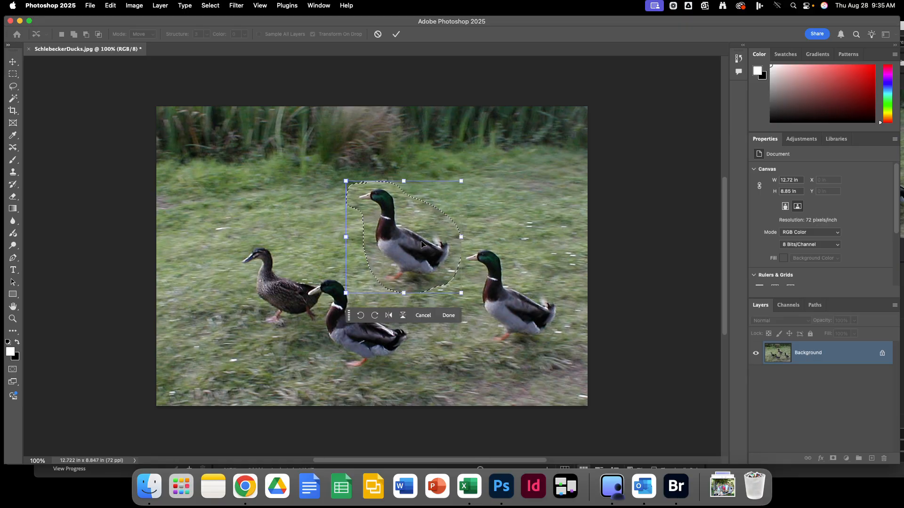
left_click(396, 34)
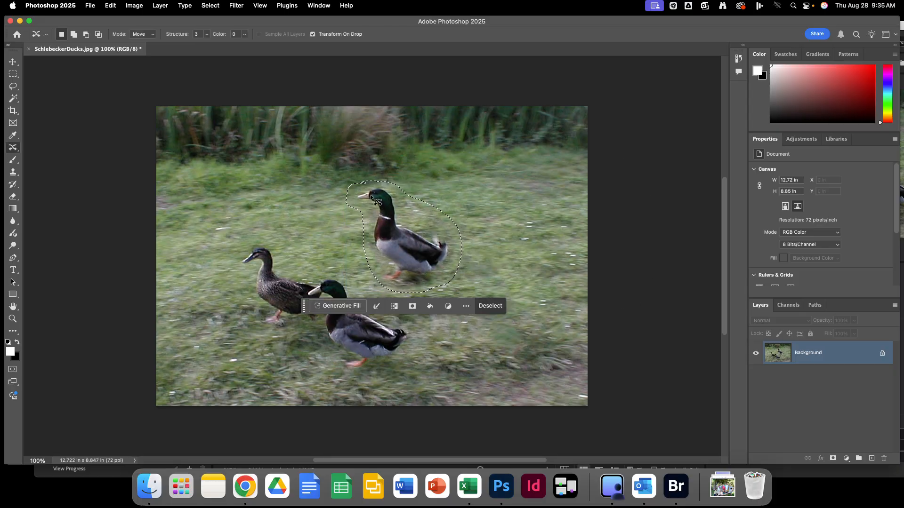
left_click(490, 307)
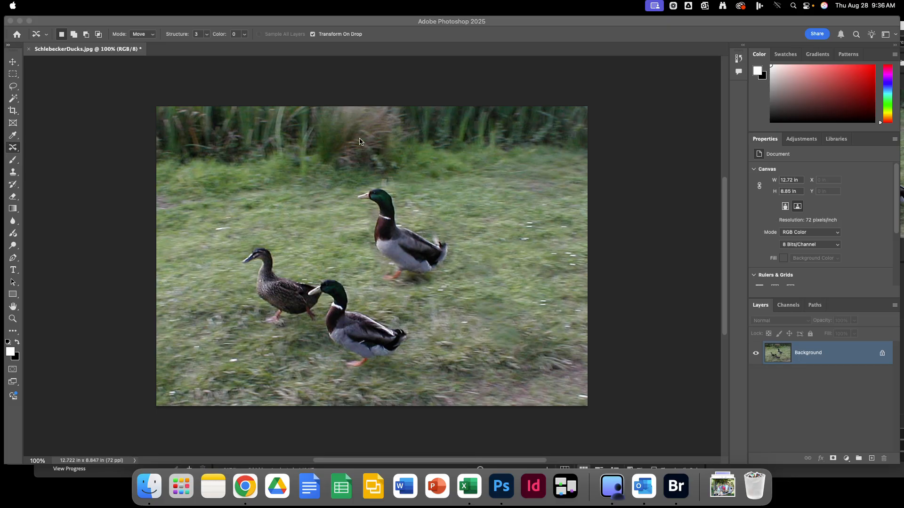
left_click(111, 6)
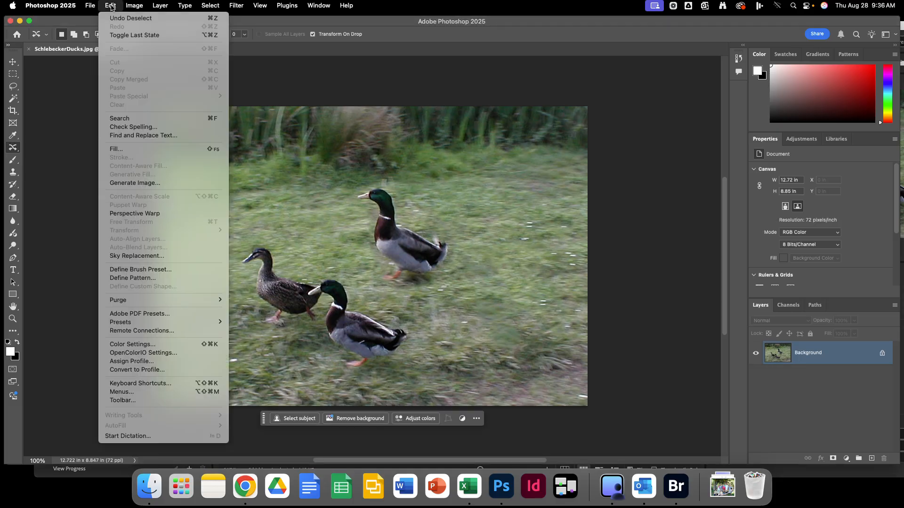
left_click(116, 19)
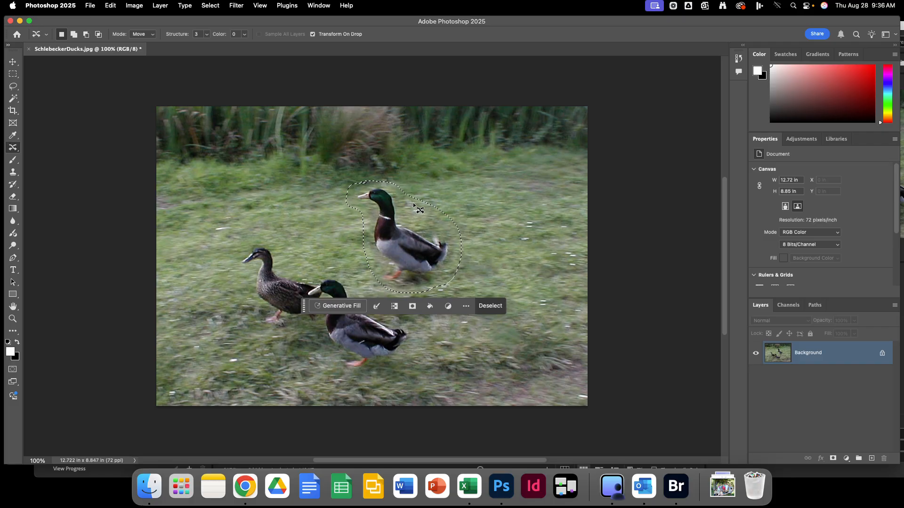
Set the content-aware move's Structure to 5 and Color to 3, and deselect the moved duck
left_click(206, 33)
left_click_drag(222, 47, 260, 46)
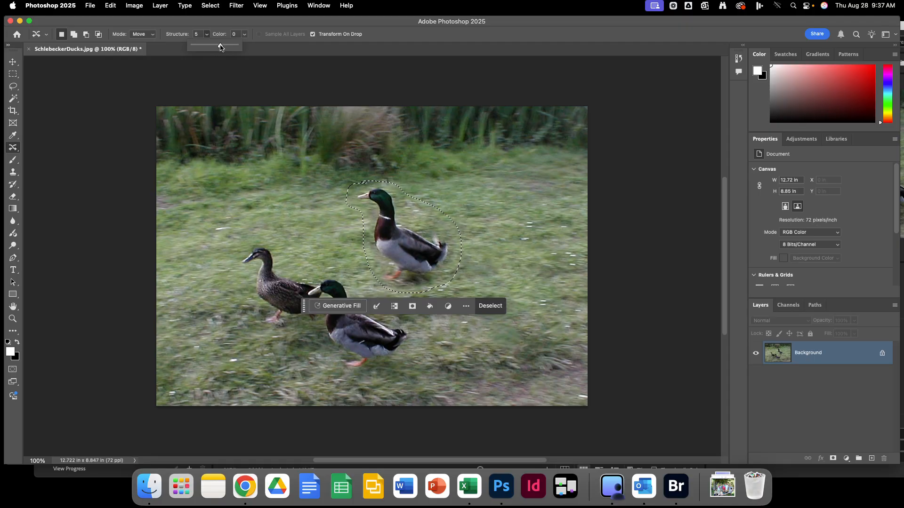
left_click(244, 34)
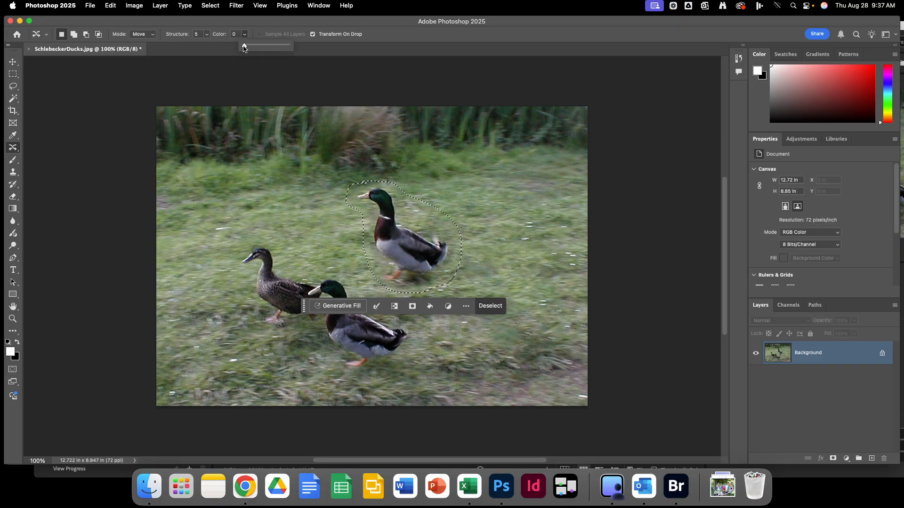
left_click_drag(244, 47, 275, 51)
left_click(487, 304)
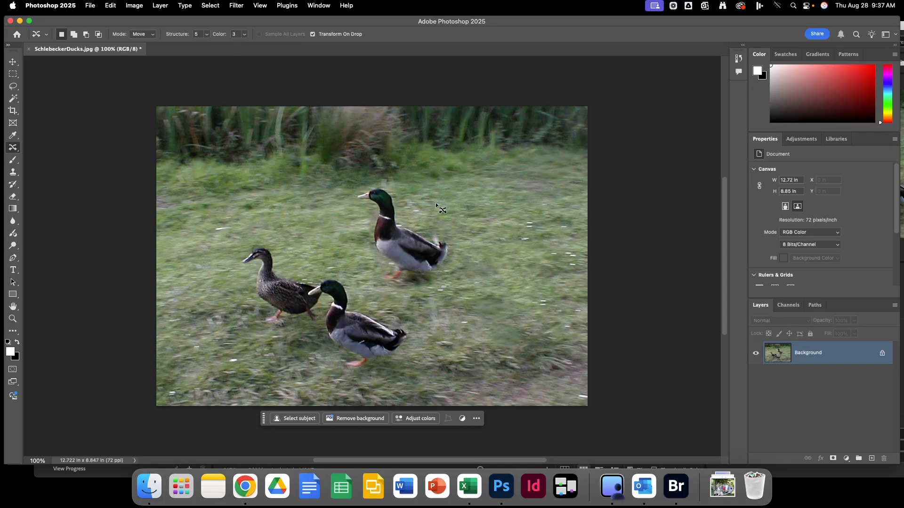
Save the edited ducks photo and close it
left_click(90, 5)
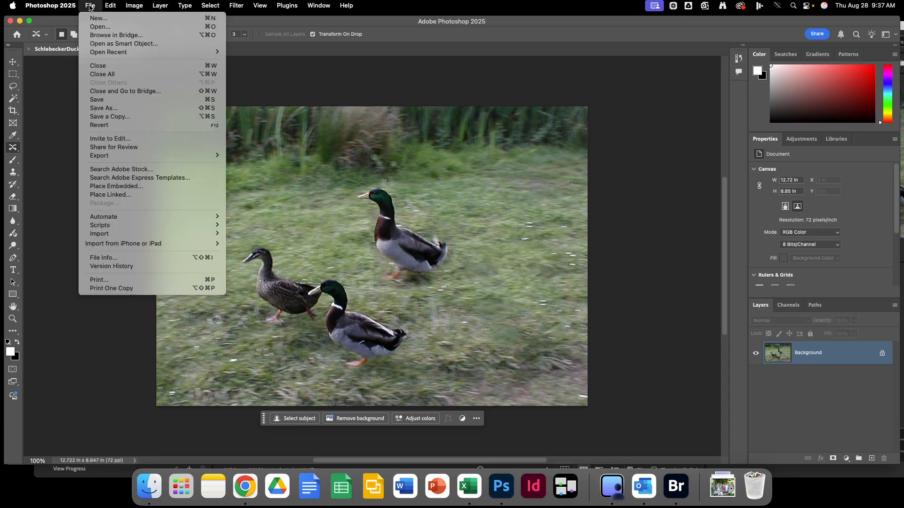
left_click(128, 98)
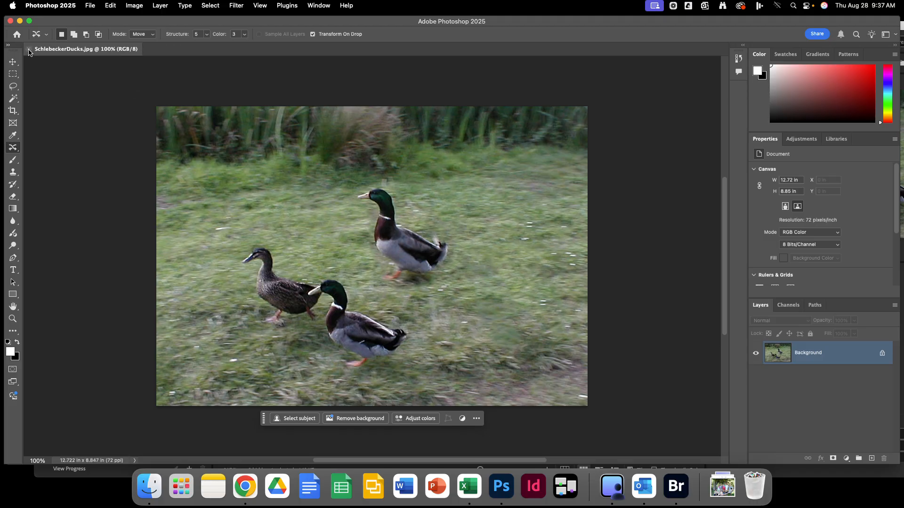
left_click(29, 49)
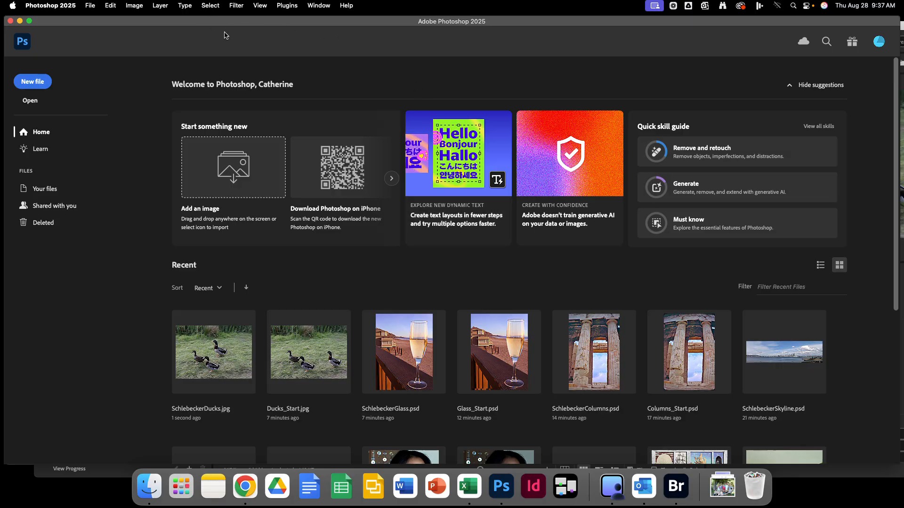
Switch to Adobe Bridge and look through the Downloads folder for the next exercise file
left_click(51, 6)
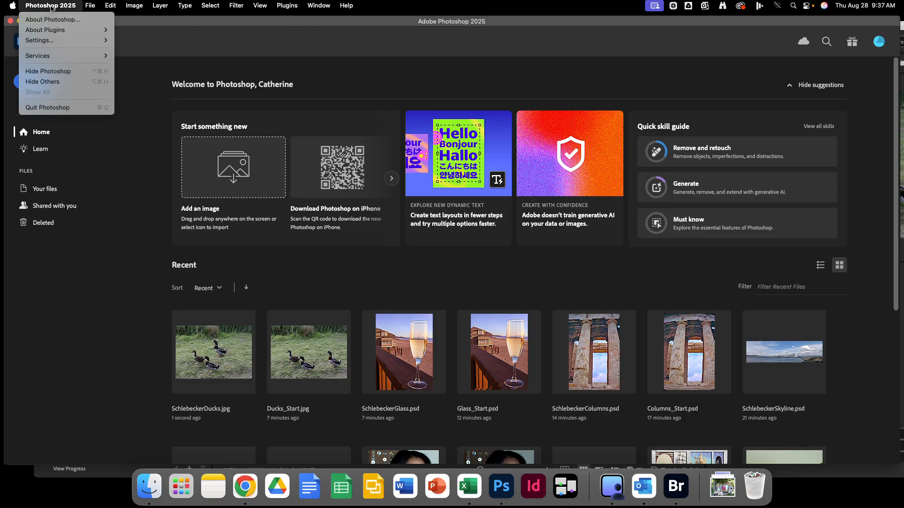
mouse_move(96, 9)
left_click(112, 37)
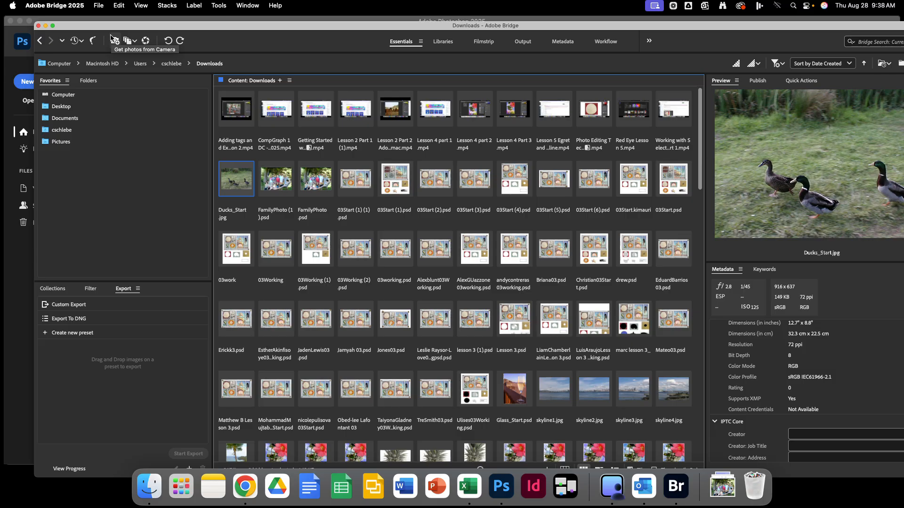
scroll(271, 245, "down", 10)
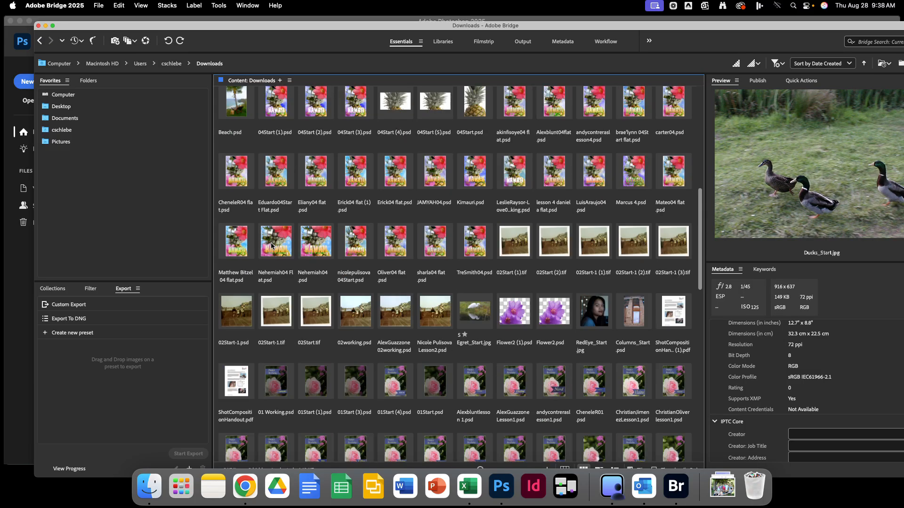
scroll(271, 246, "up", 10)
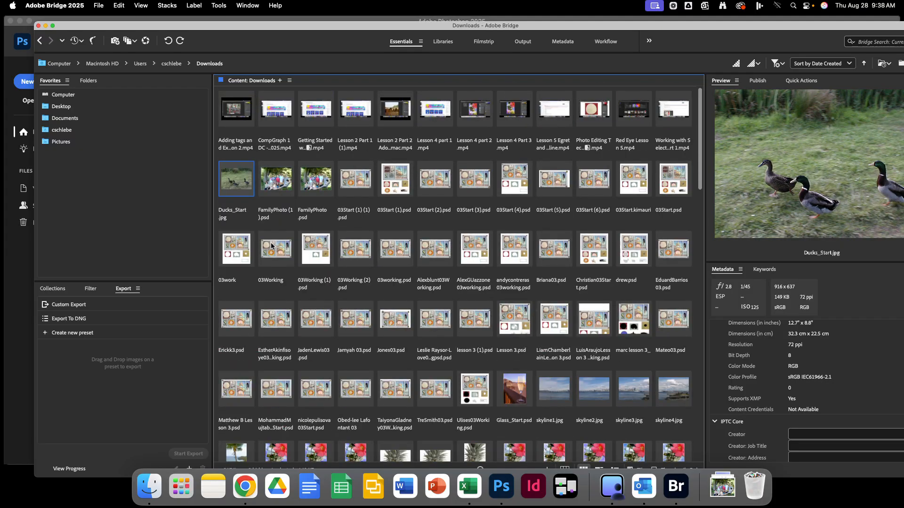
Sort the Downloads folder by date modified and open Bridge_Start.psd in Photoshop
left_click(825, 65)
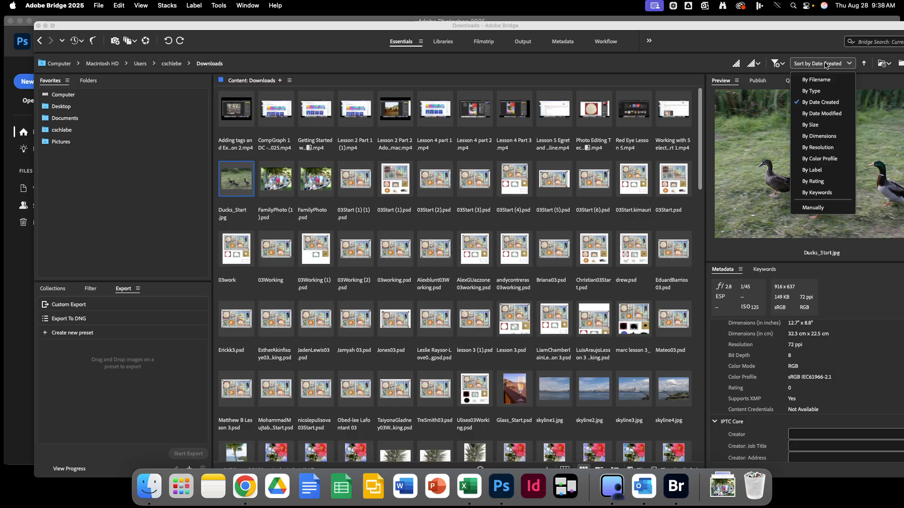
left_click(827, 113)
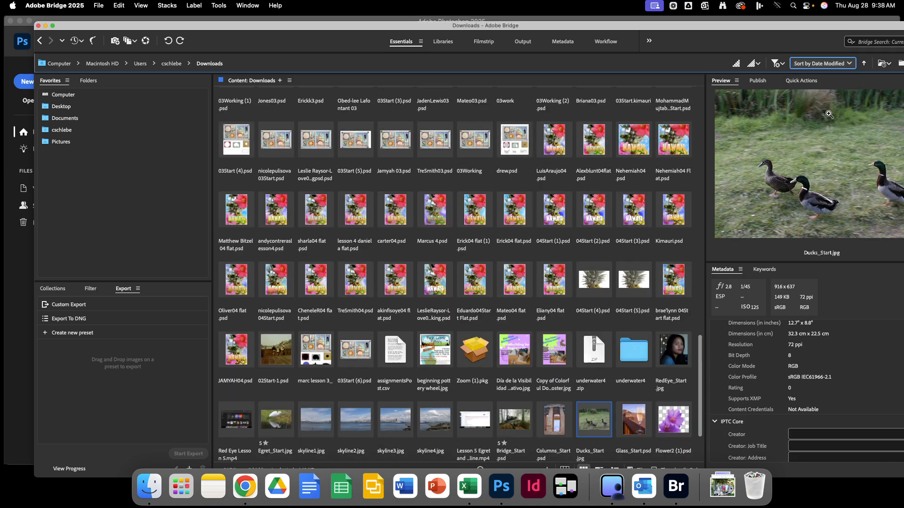
scroll(437, 226, "down", 3)
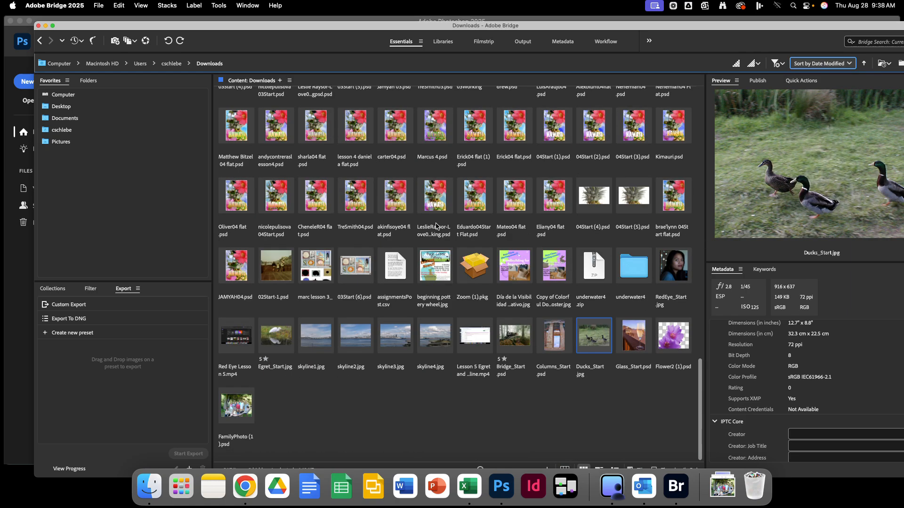
double_click(515, 340)
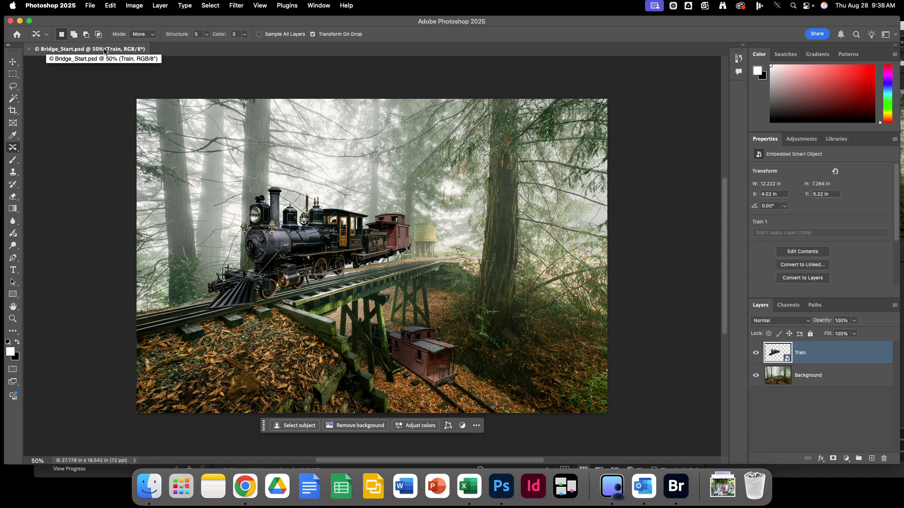
Start saving the bridge image under a new name, choosing the Photoshop Book lessons folder within book lessons on Google Drive
left_click(89, 6)
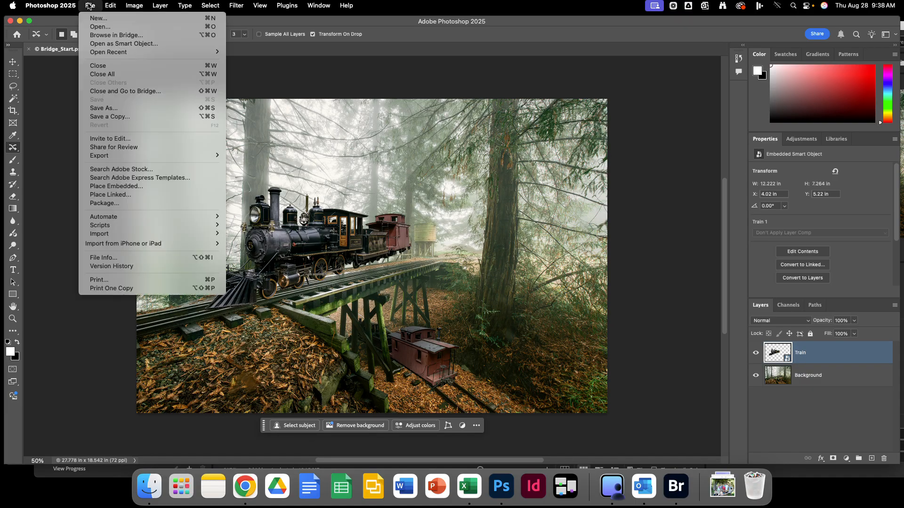
left_click(113, 110)
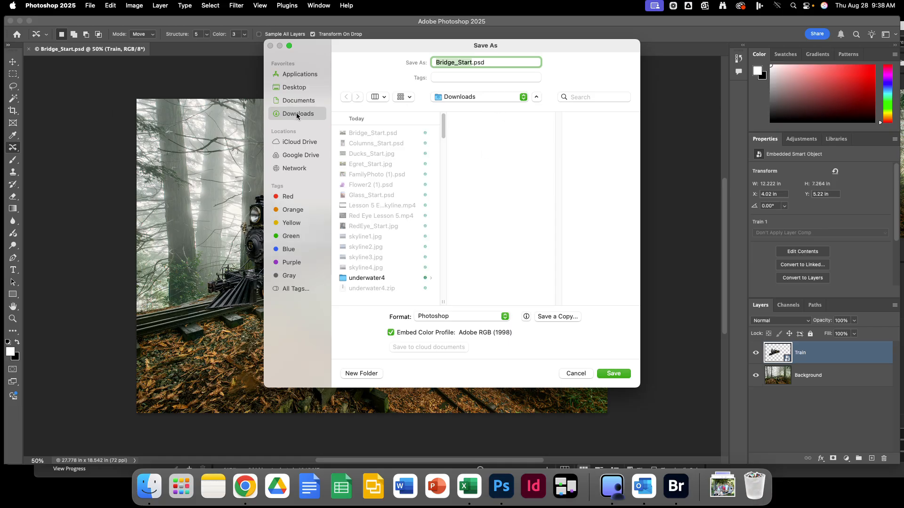
left_click(297, 159)
left_click(355, 134)
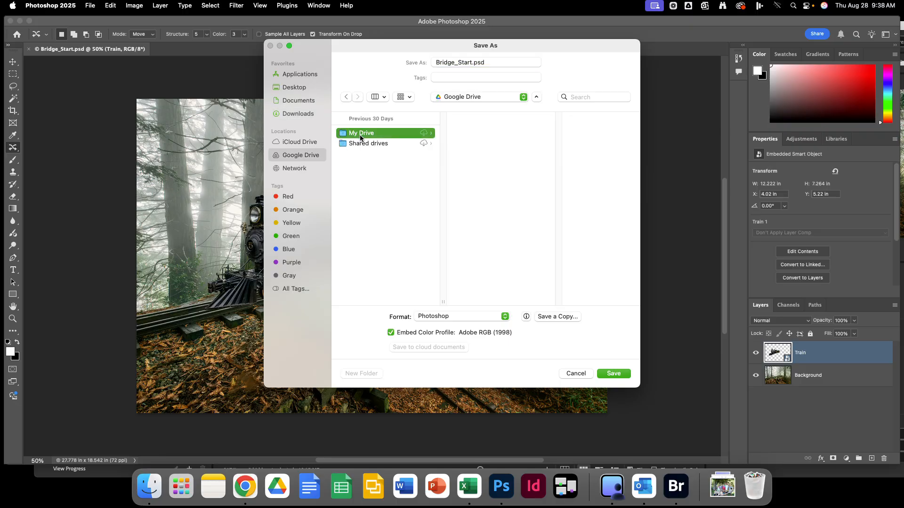
left_click_drag(556, 154, 541, 191)
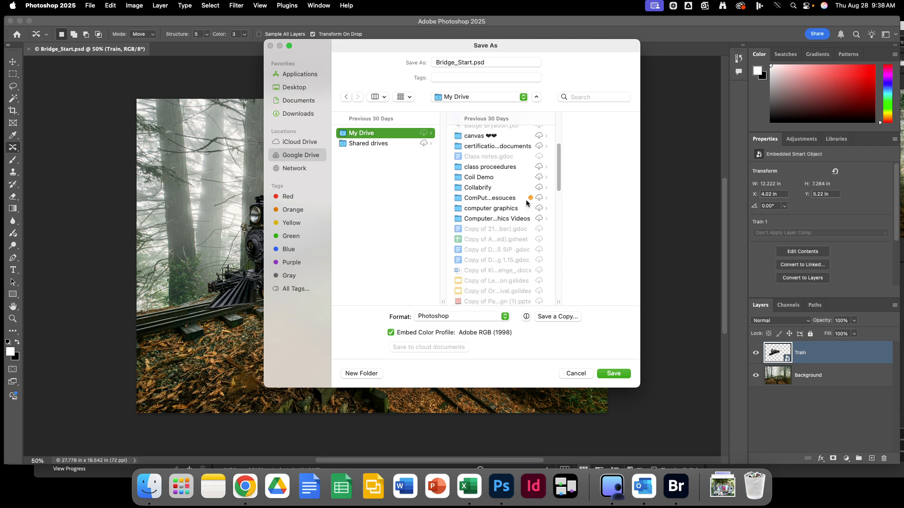
left_click(498, 199)
left_click(561, 133)
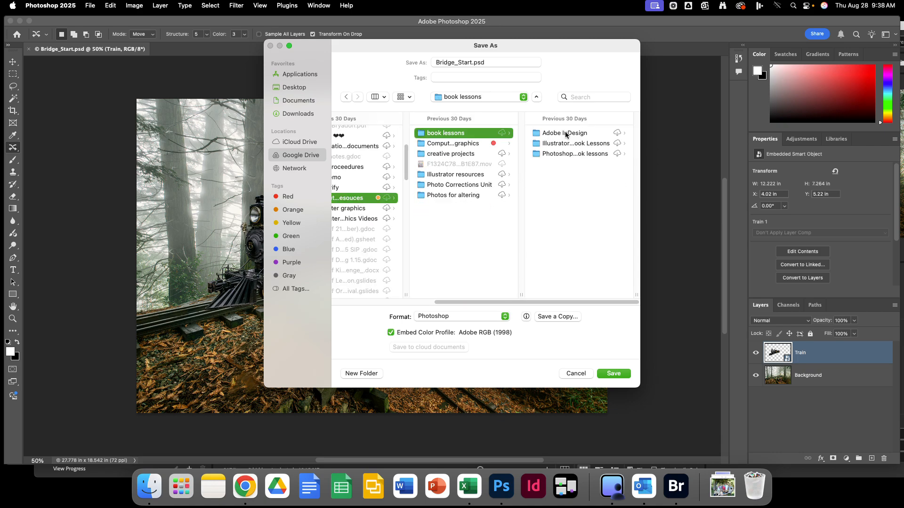
left_click(560, 153)
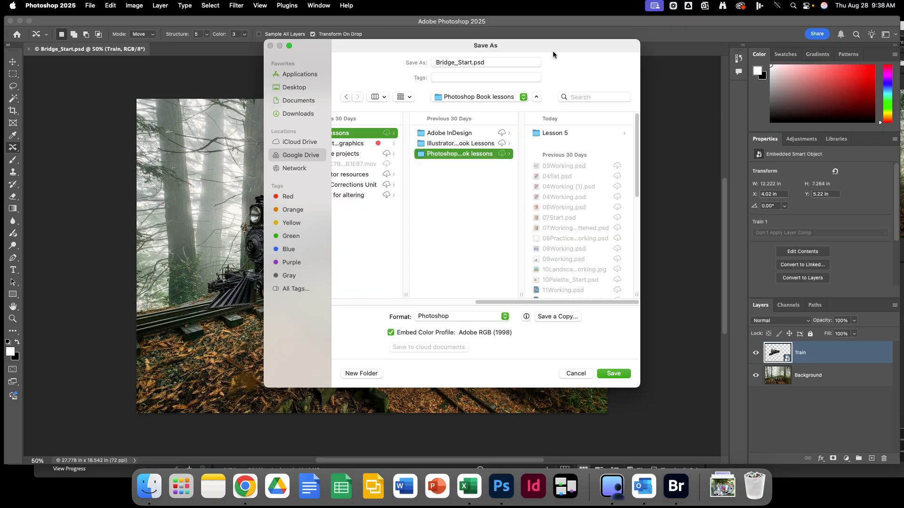
Name the file with the surname followed by Bridge and save it in the Lesson 5 folder with Maximize Compatibility enabled
triple_click(501, 62)
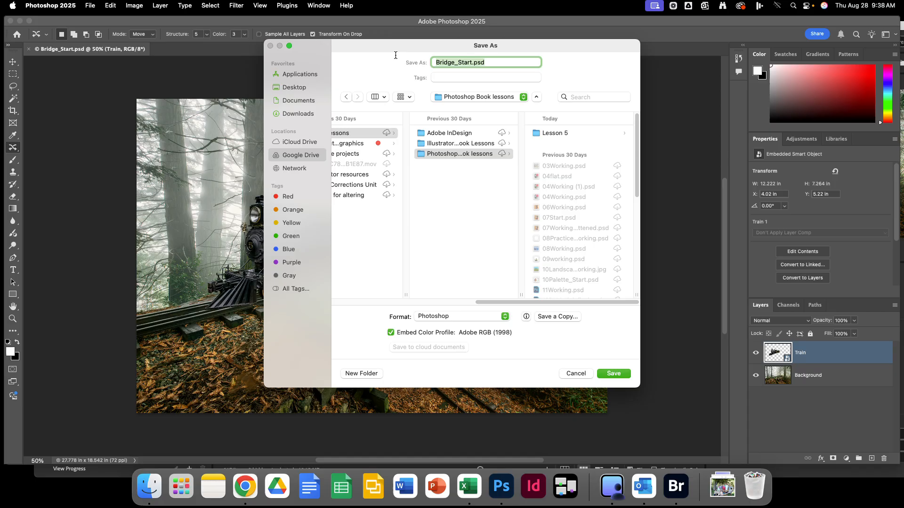
type("SchlebeckerBridge")
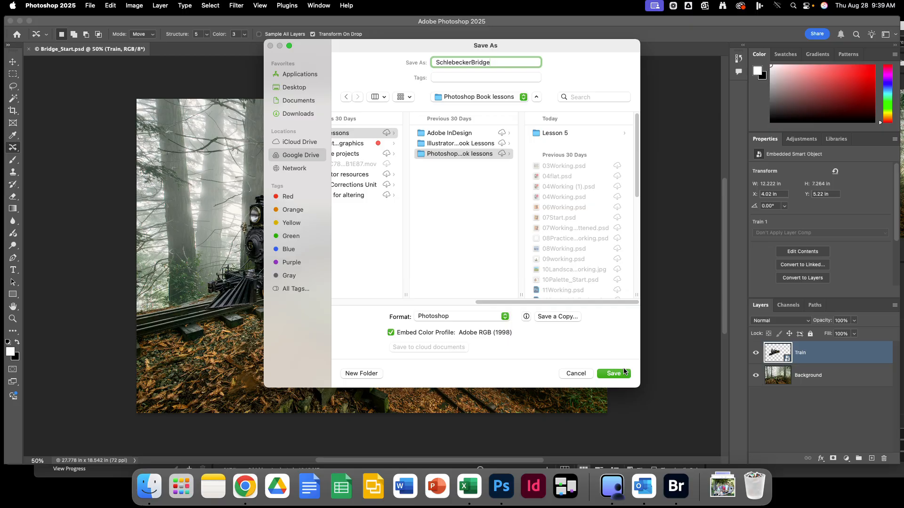
left_click(559, 133)
left_click(616, 374)
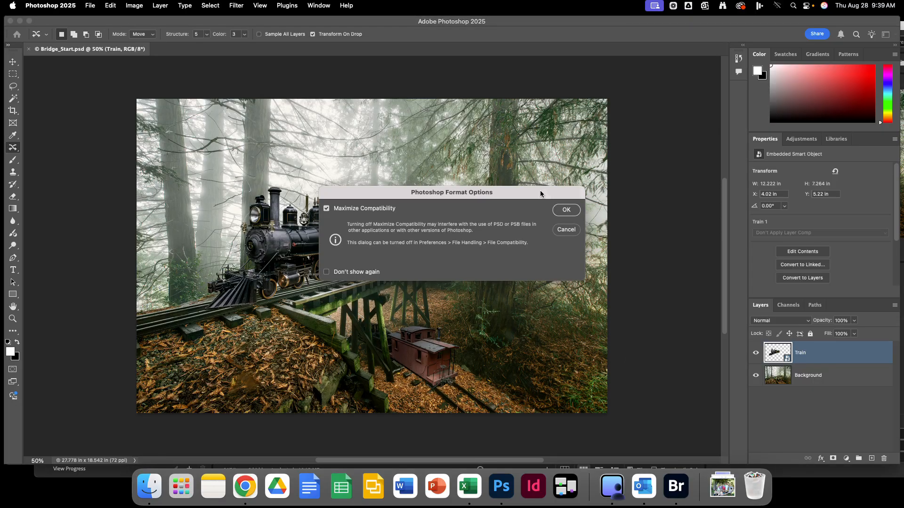
left_click(566, 210)
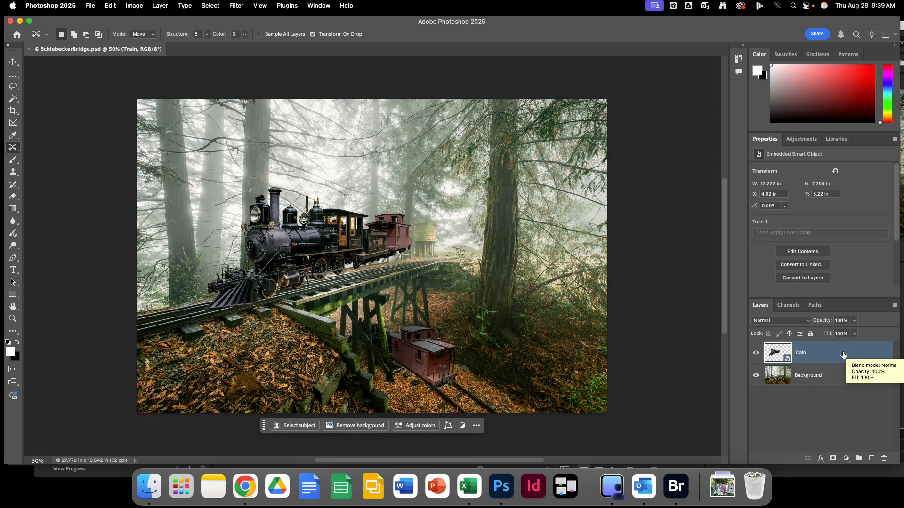
Start Perspective Warp on the Train layer and dismiss the instruction tip
left_click(110, 8)
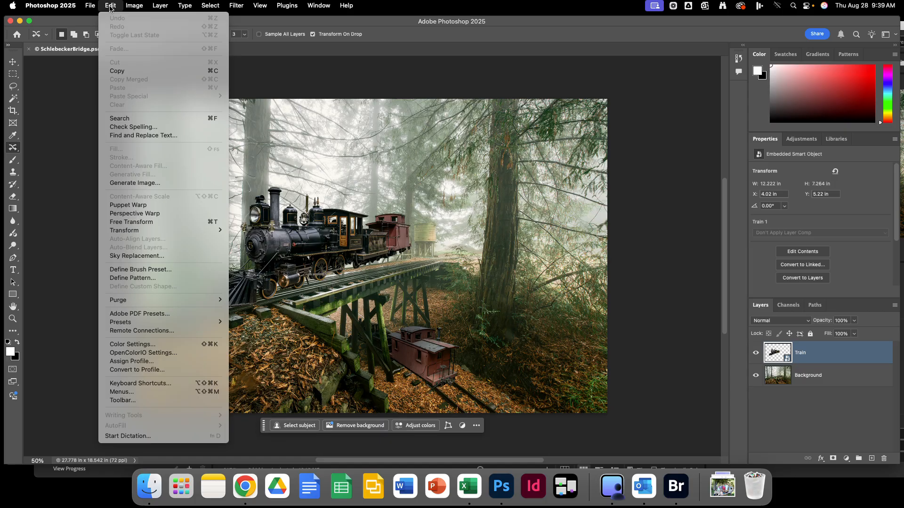
left_click(140, 214)
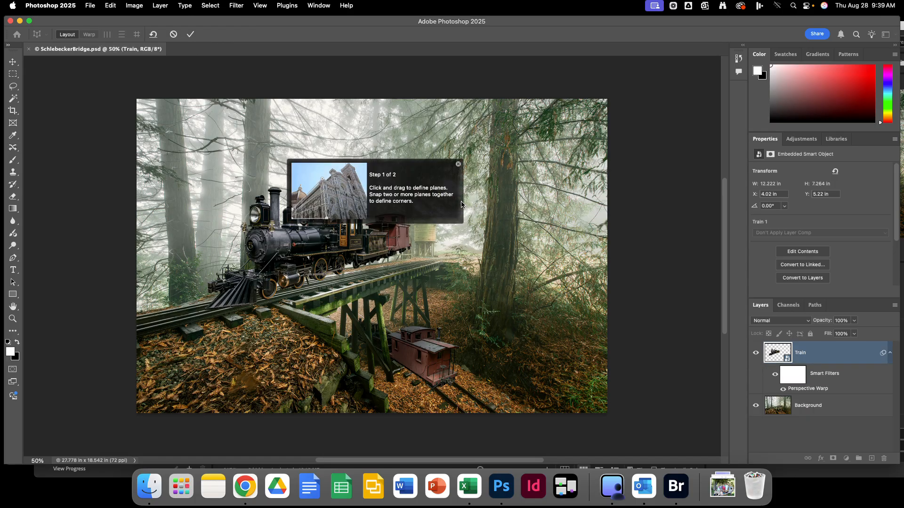
left_click(458, 164)
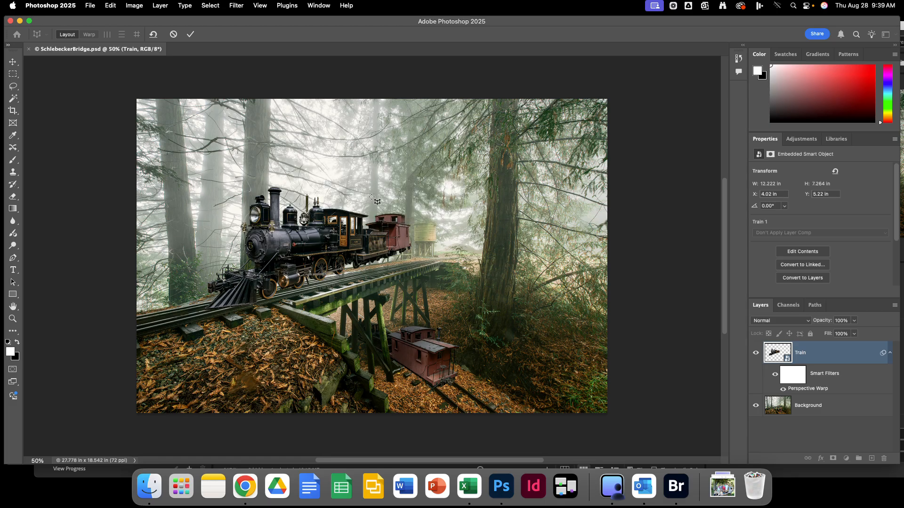